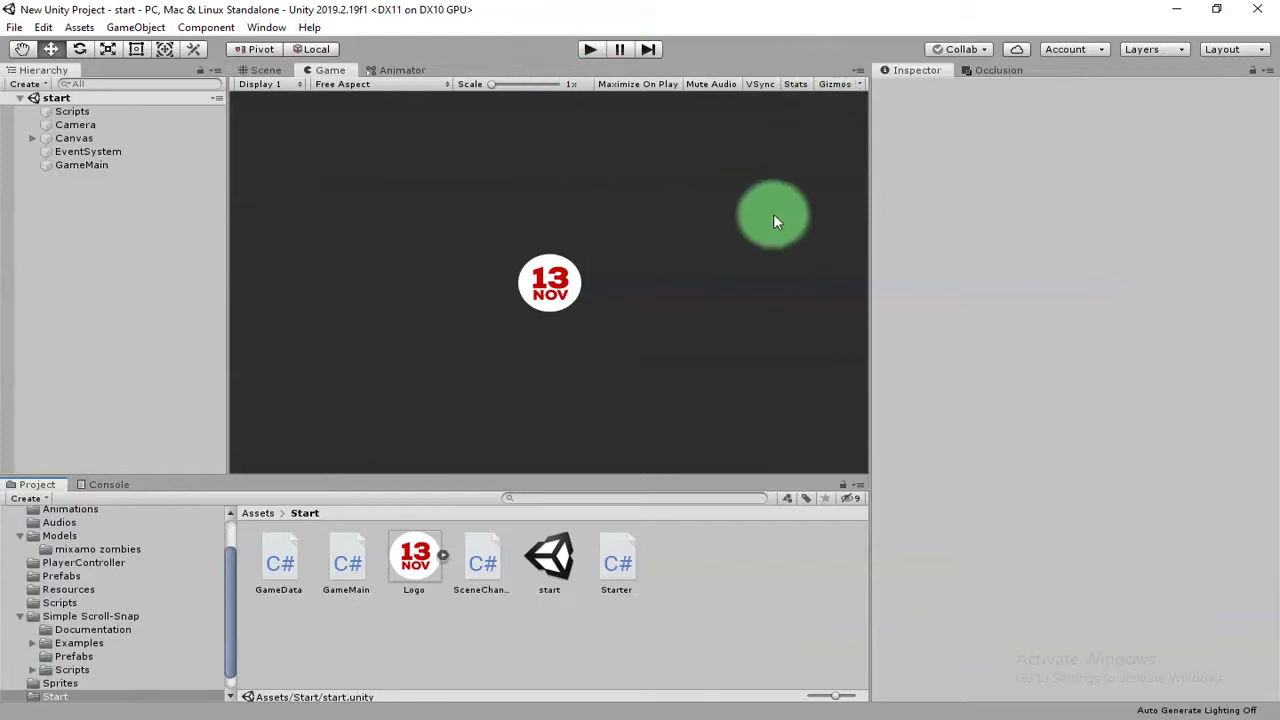
# Step: Start Play mode on the start scene showing the 13 NOV logo
pyautogui.click(628, 506)
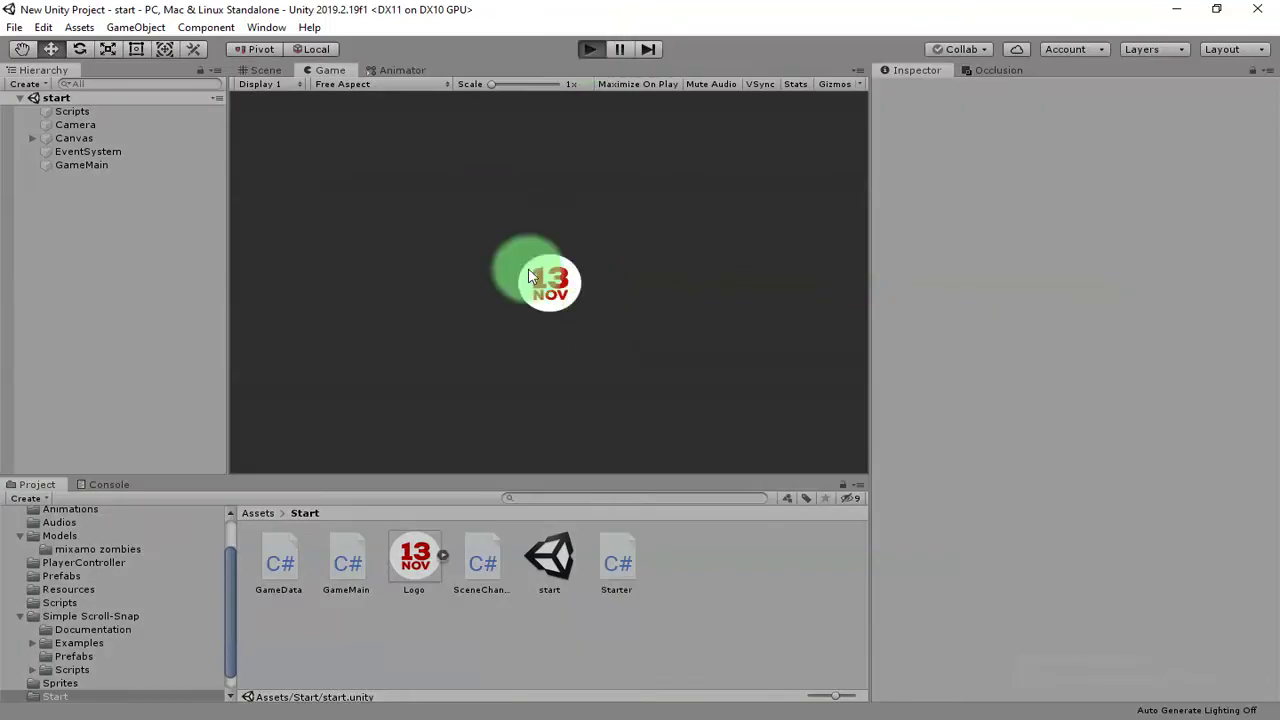
# Step: Skip past the 13 NOV splash logo to reach the FPS Zombie Shooter main menu
pyautogui.moveTo(545, 315); pyautogui.dragTo(545, 252)
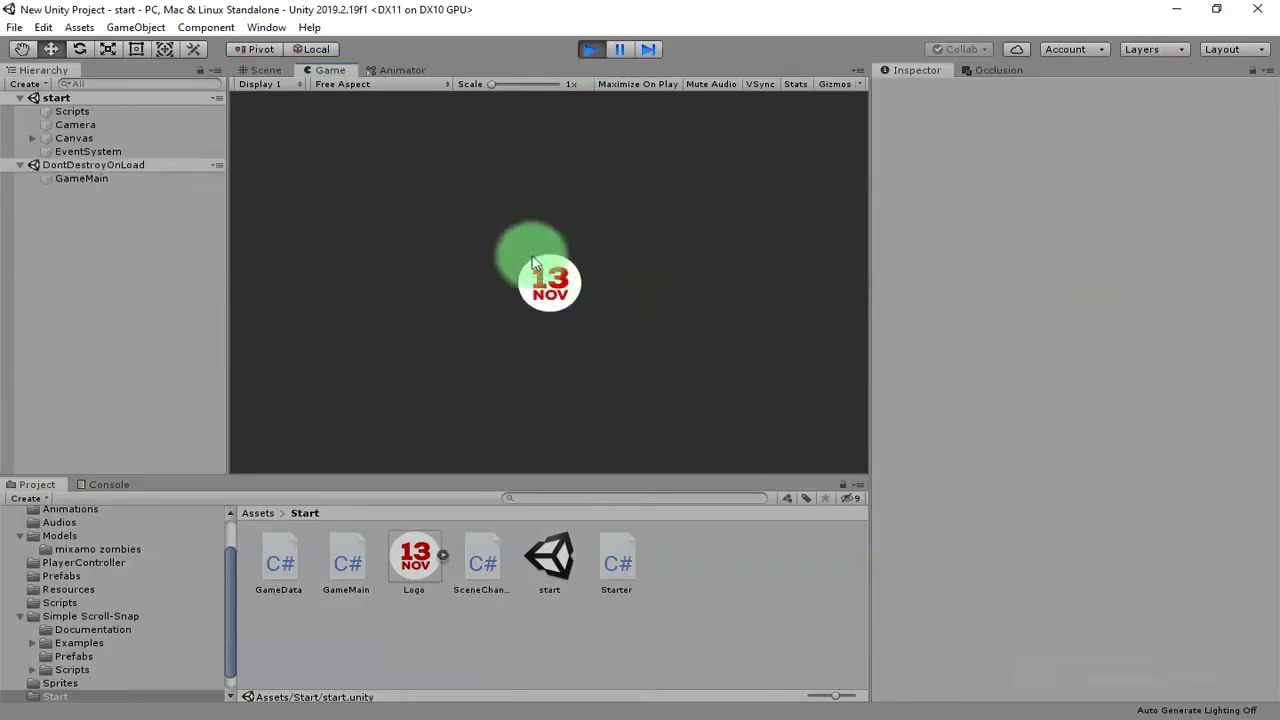
pyautogui.moveTo(594, 287); pyautogui.dragTo(575, 303)
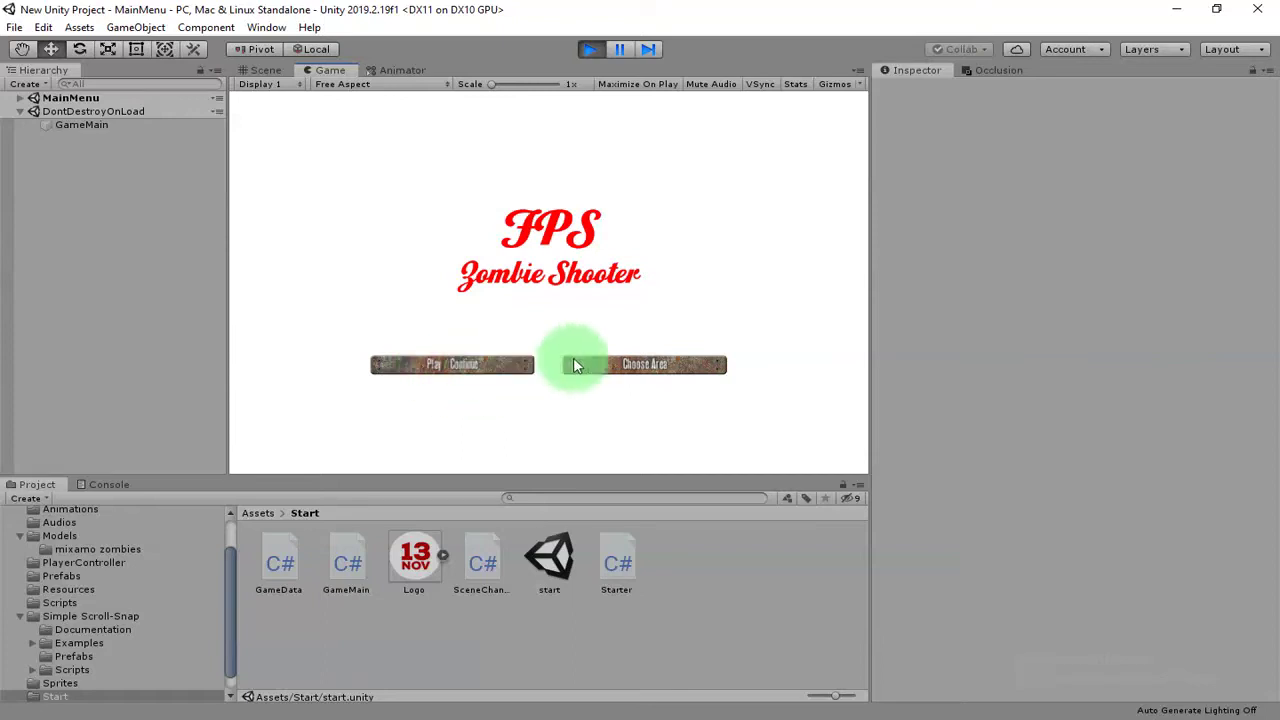
pyautogui.click(675, 368)
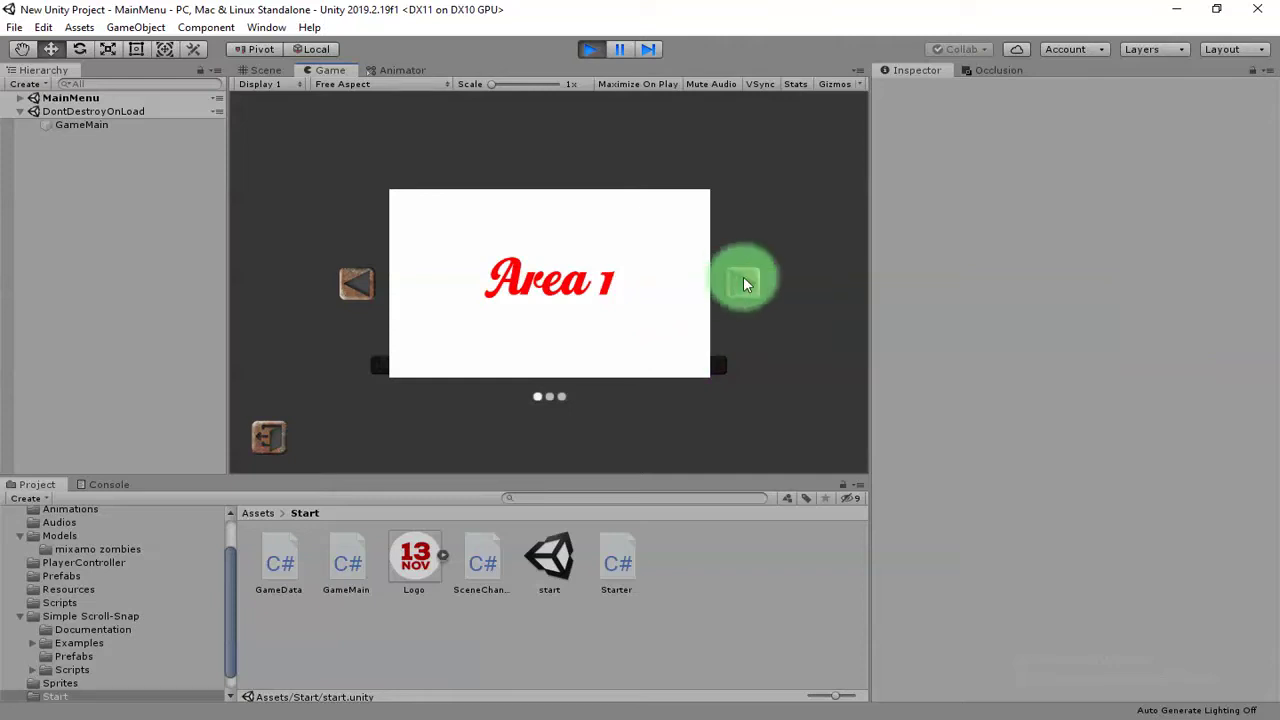
pyautogui.click(743, 276)
pyautogui.click(743, 276)
pyautogui.click(363, 284)
pyautogui.click(363, 284)
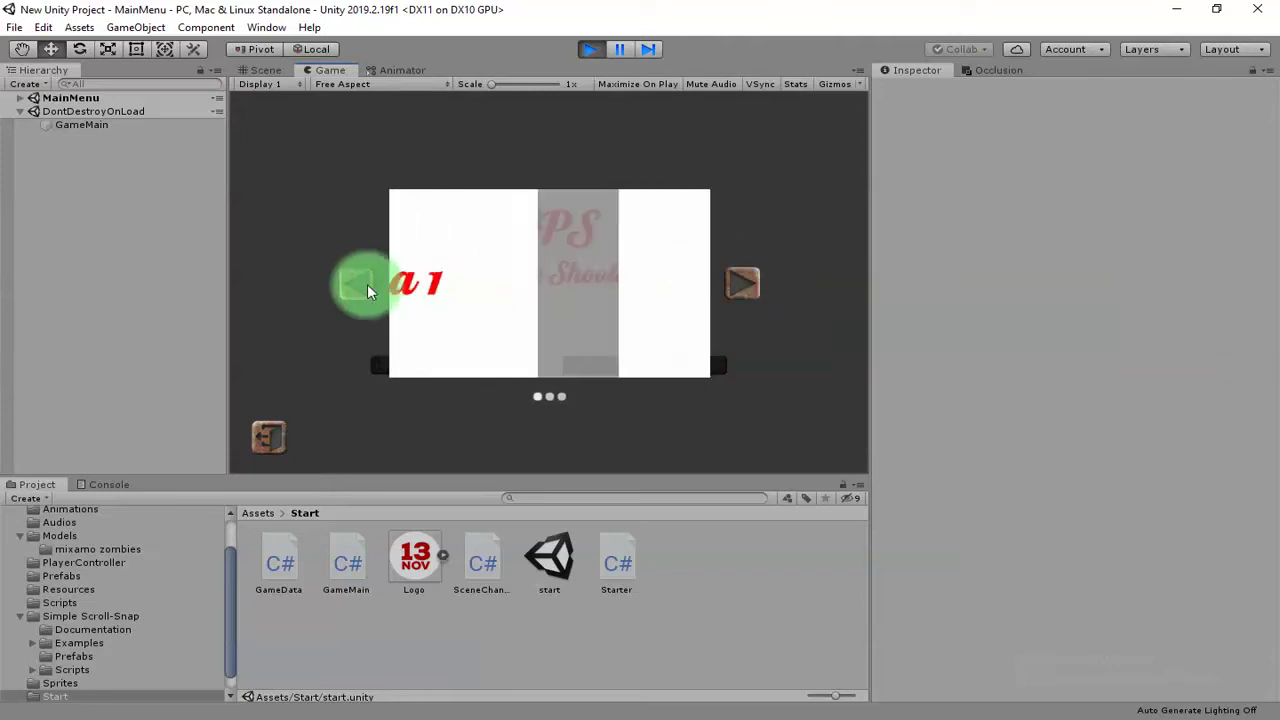
pyautogui.click(734, 285)
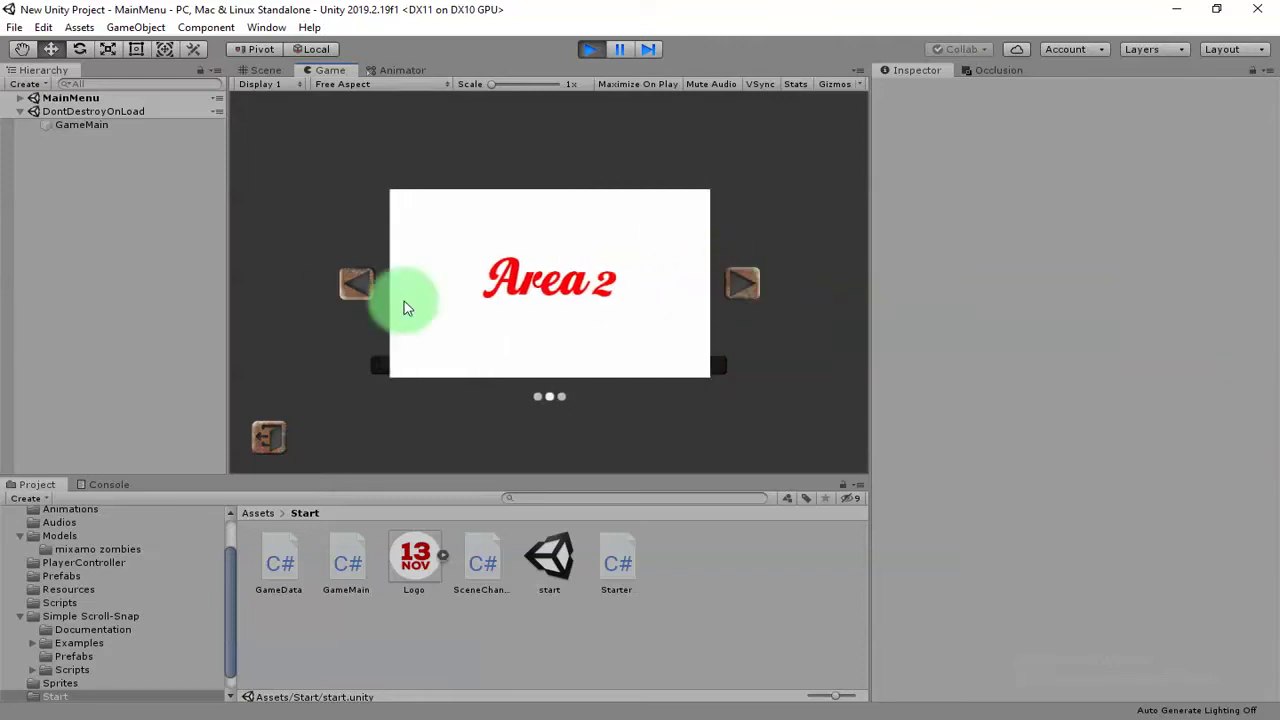
pyautogui.click(352, 281)
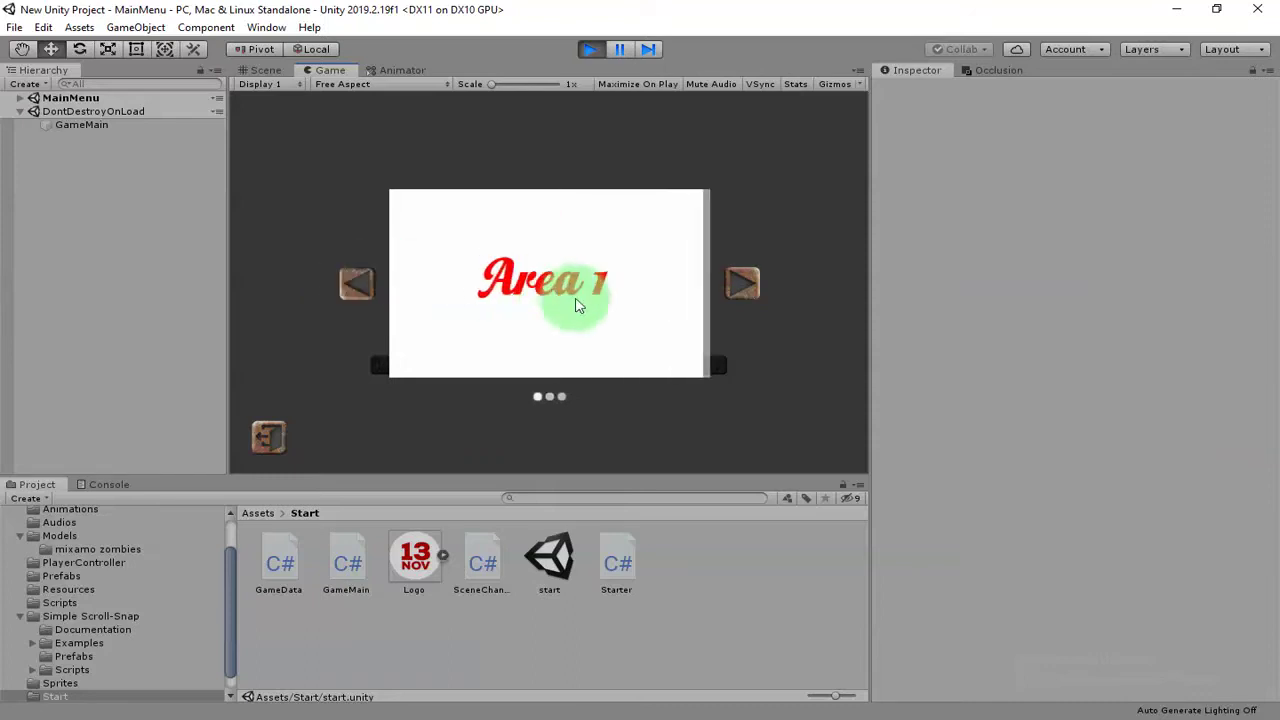
pyautogui.click(741, 289)
pyautogui.click(743, 289)
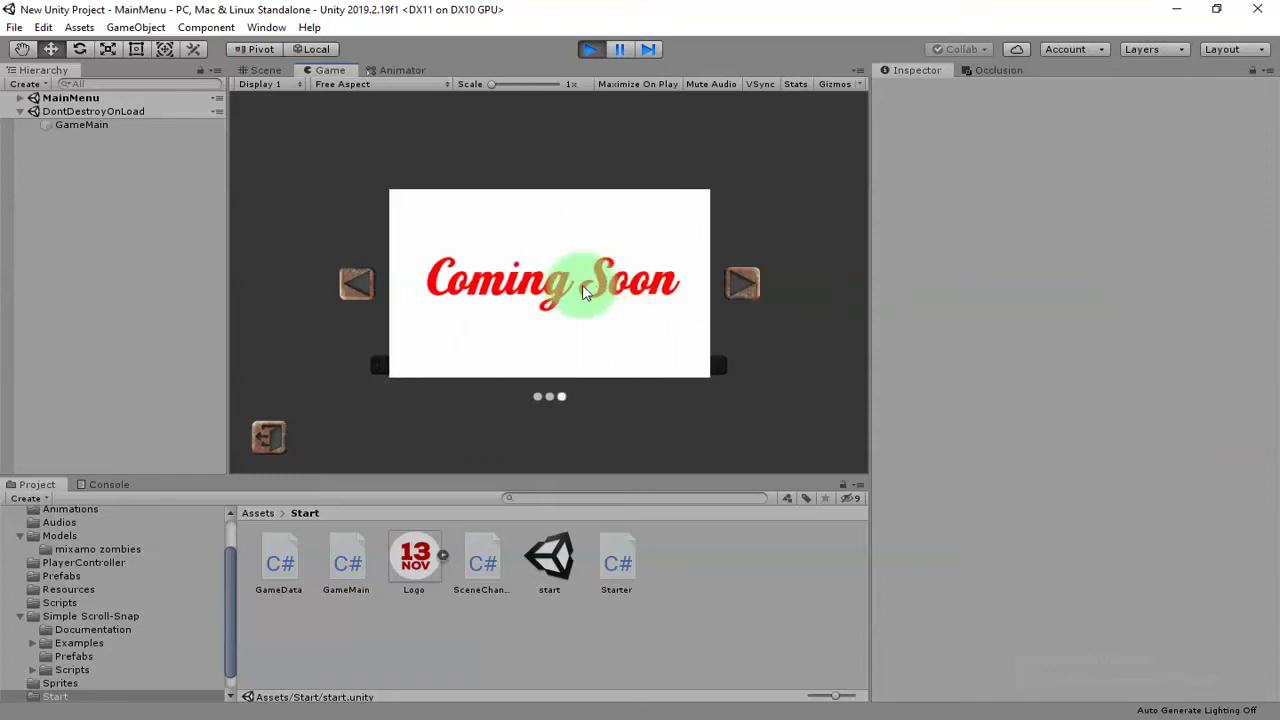
pyautogui.click(270, 437)
pyautogui.click(1120, 190)
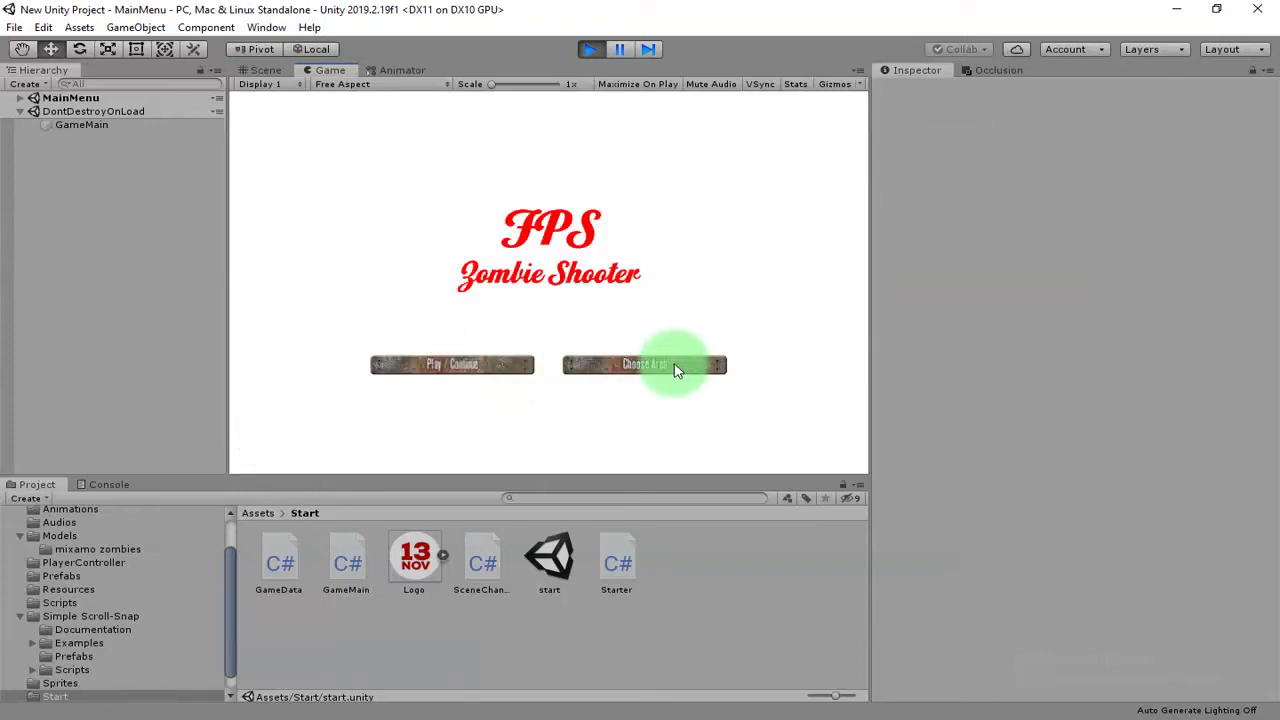
pyautogui.click(490, 376)
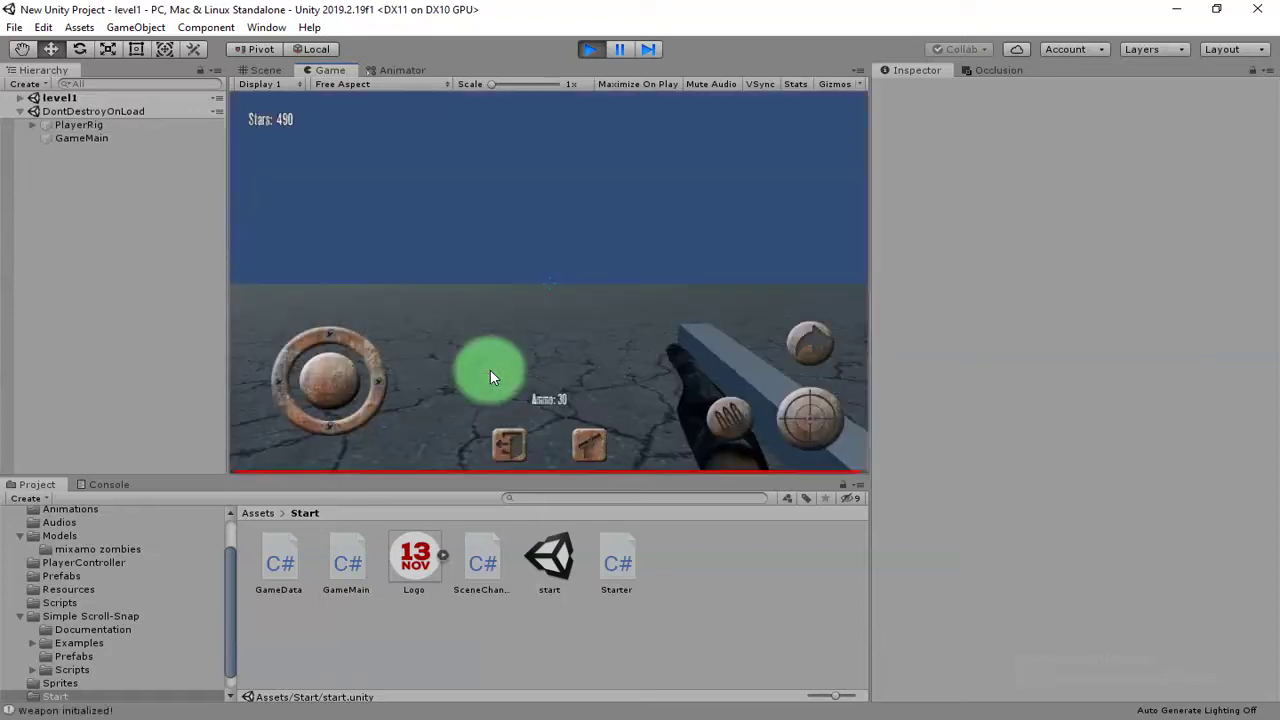
# Step: Load level1 through Play/Continue and look around toward the zombies
pyautogui.click(716, 207)
pyautogui.click(356, 207)
pyautogui.moveTo(358, 208); pyautogui.dragTo(691, 314)
pyautogui.moveTo(760, 372); pyautogui.dragTo(522, 292)
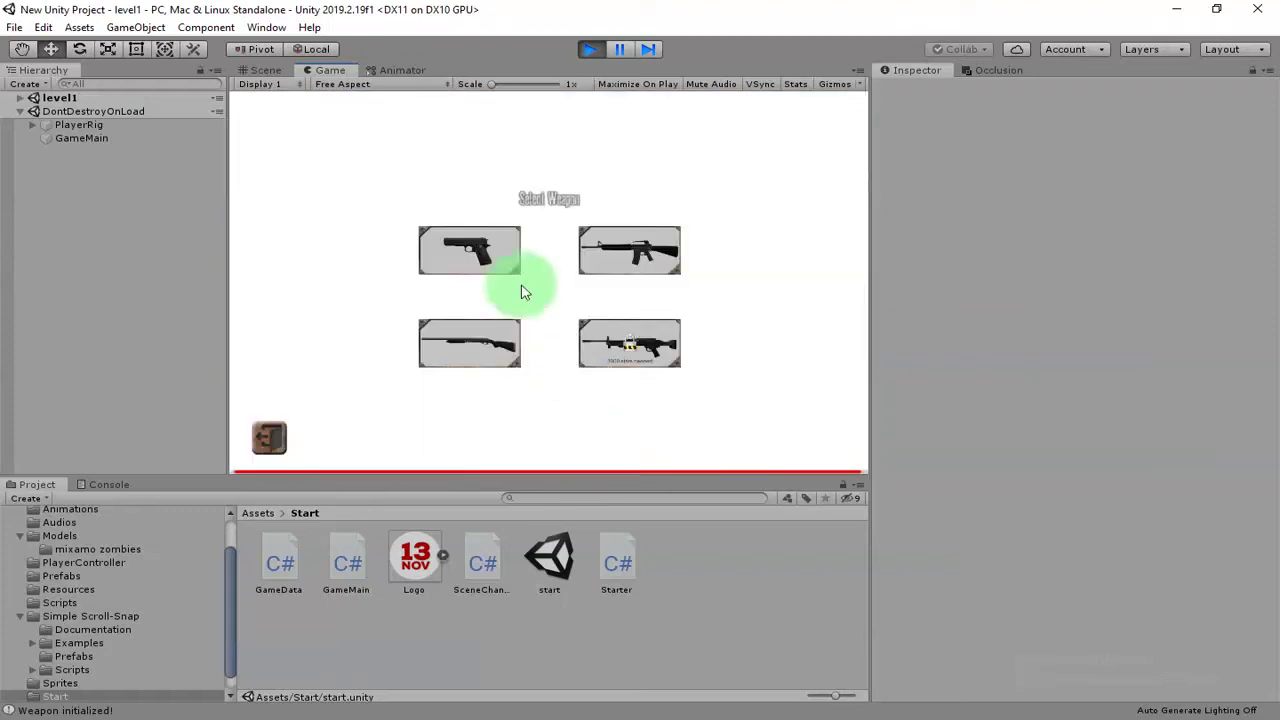
# Step: Equip the pistol, then switch to the shotgun as weapon 3 with 6 ammo
pyautogui.moveTo(460, 260); pyautogui.dragTo(597, 449)
pyautogui.moveTo(483, 362); pyautogui.dragTo(580, 450)
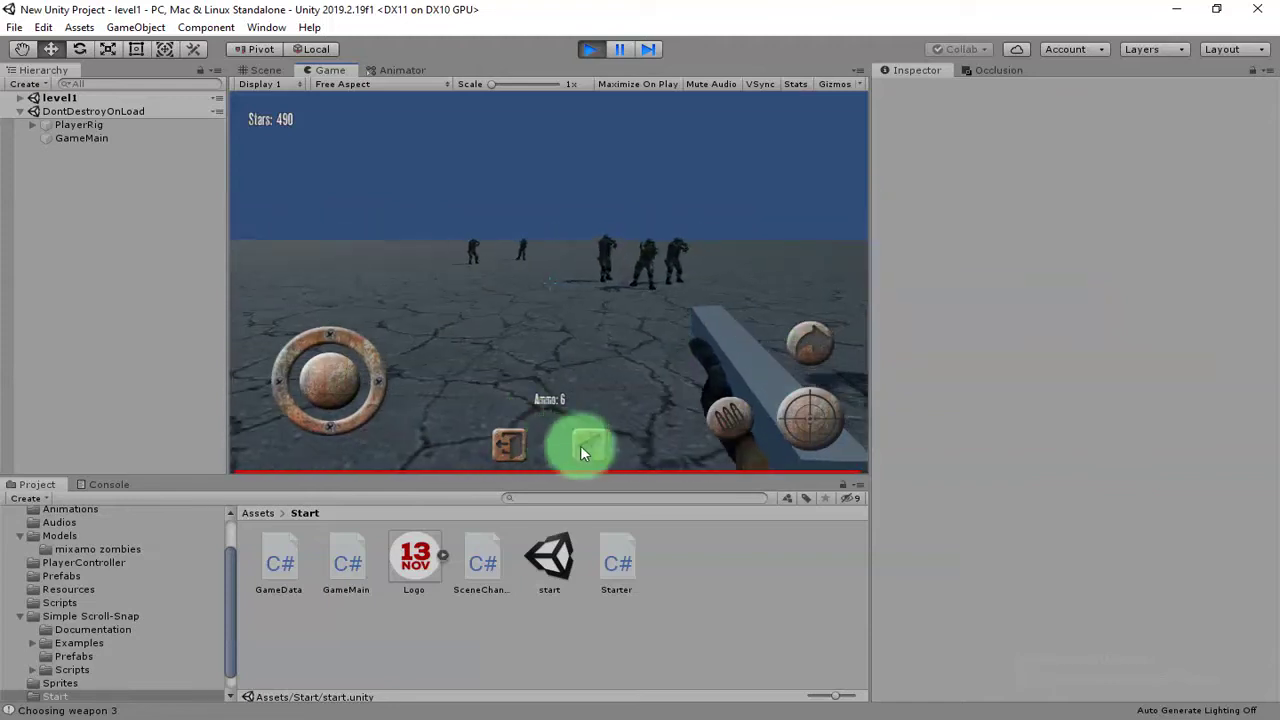
# Step: Aim across the zombies, then switch to the rifle on the Select Weapon screen
pyautogui.moveTo(823, 408); pyautogui.dragTo(555, 280)
pyautogui.moveTo(637, 279); pyautogui.dragTo(576, 445)
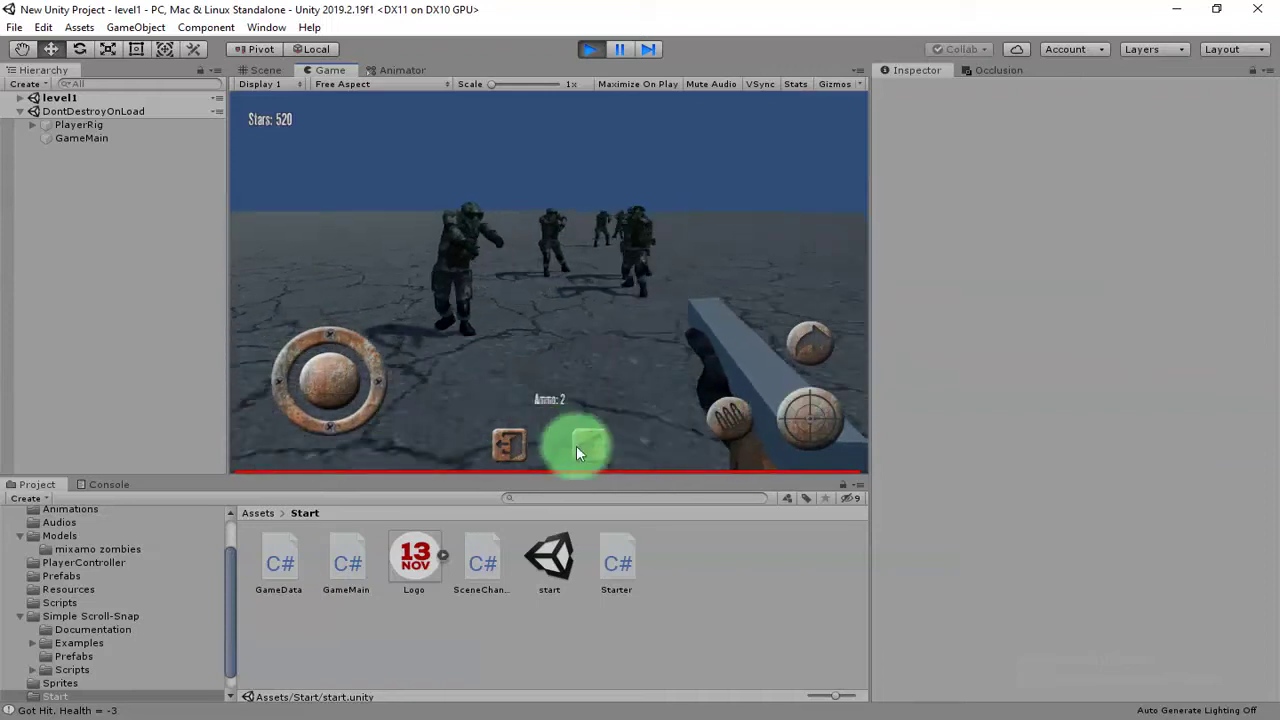
pyautogui.click(580, 447)
pyautogui.moveTo(607, 257); pyautogui.dragTo(693, 337)
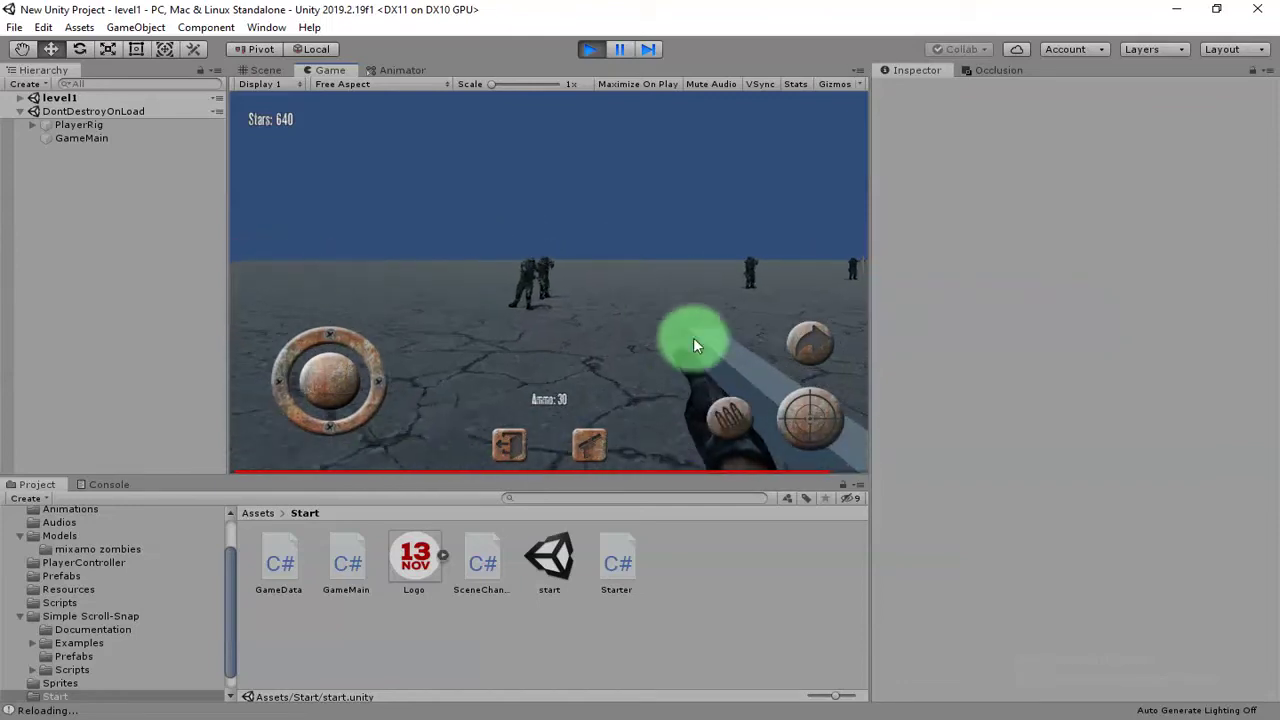
# Step: Shoot zombies until the ammo runs out, raising the stars to 680
pyautogui.moveTo(829, 411)
pyautogui.mouseDown()
pyautogui.moveTo(711, 310)
pyautogui.moveTo(809, 408)
pyautogui.mouseUp()
pyautogui.moveTo(559, 291); pyautogui.dragTo(634, 262)
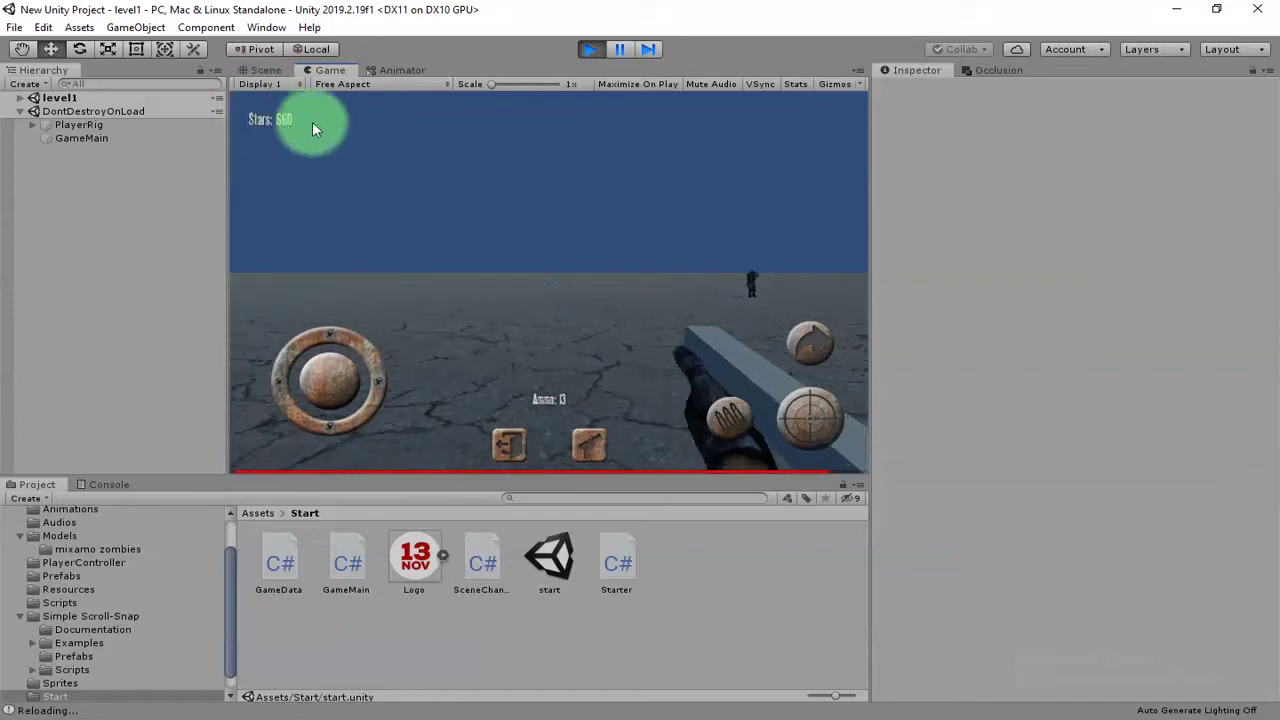
pyautogui.moveTo(312, 121); pyautogui.dragTo(350, 258)
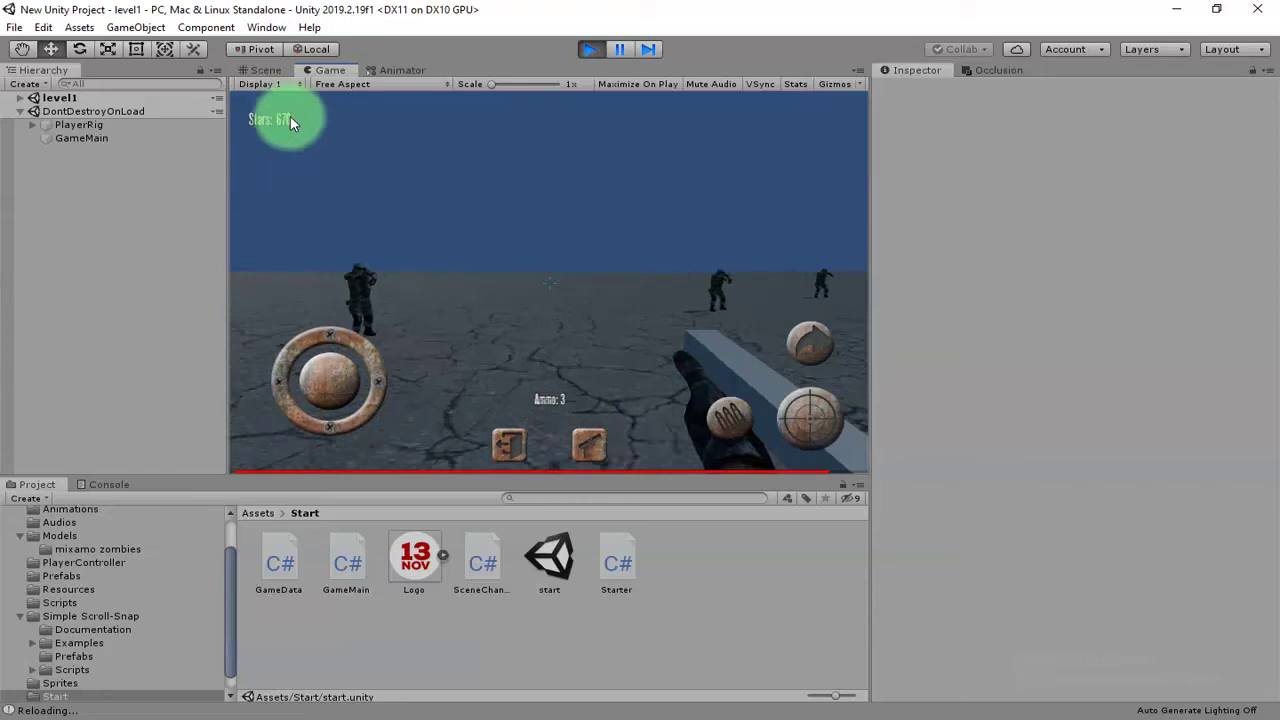
pyautogui.click(810, 410)
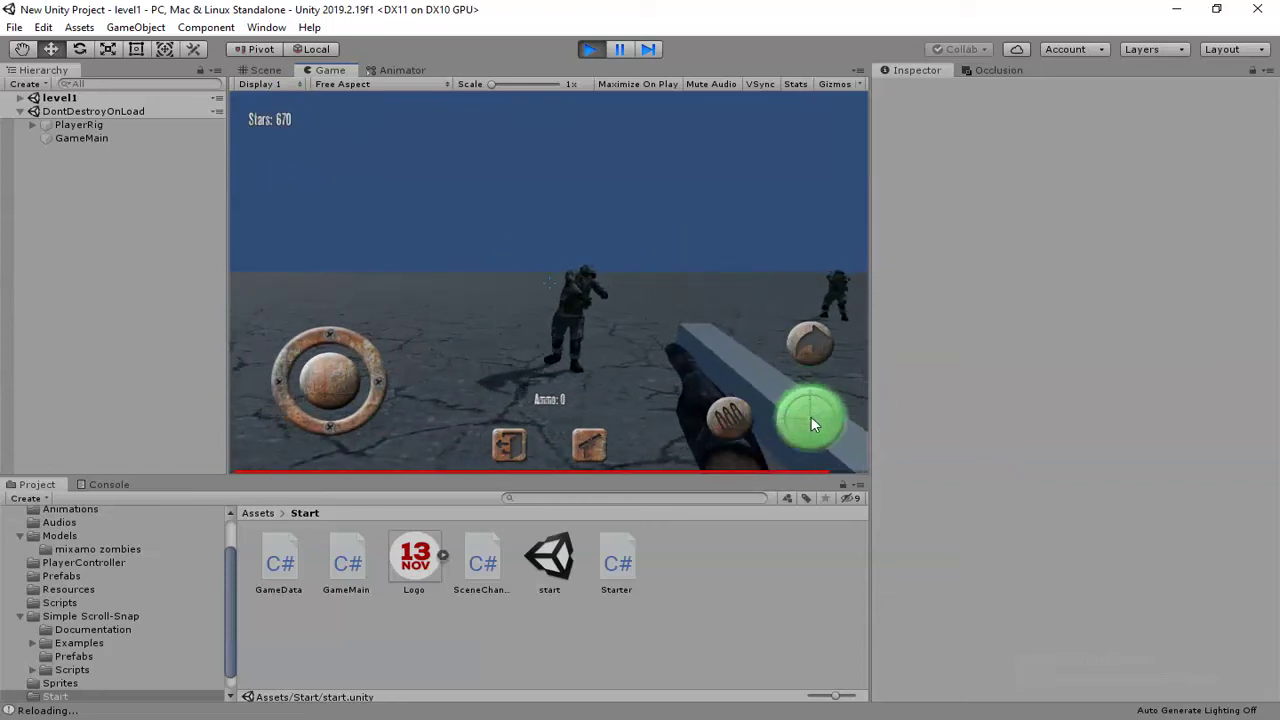
pyautogui.moveTo(811, 416); pyautogui.dragTo(596, 443)
# Step: Equip the bottom-right assault rifle and keep playing until stars reach 780
pyautogui.click(596, 443)
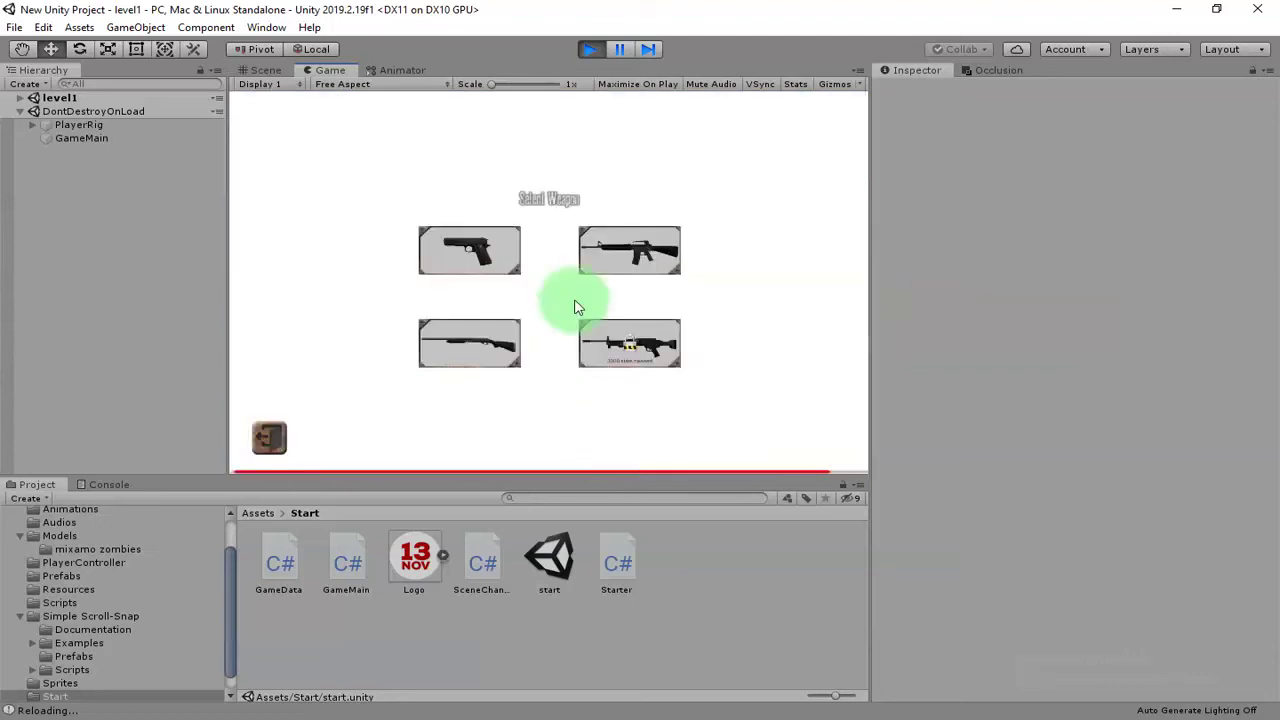
pyautogui.moveTo(575, 307); pyautogui.dragTo(617, 344)
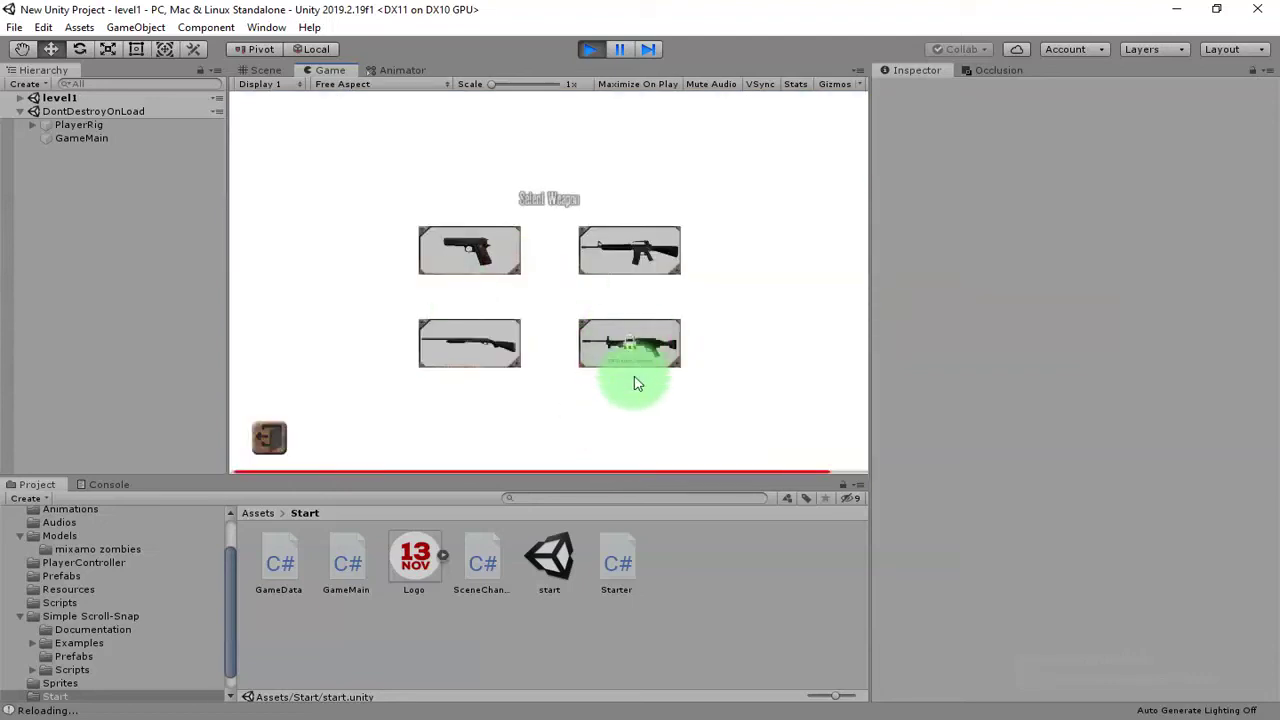
pyautogui.moveTo(662, 350); pyautogui.dragTo(601, 381)
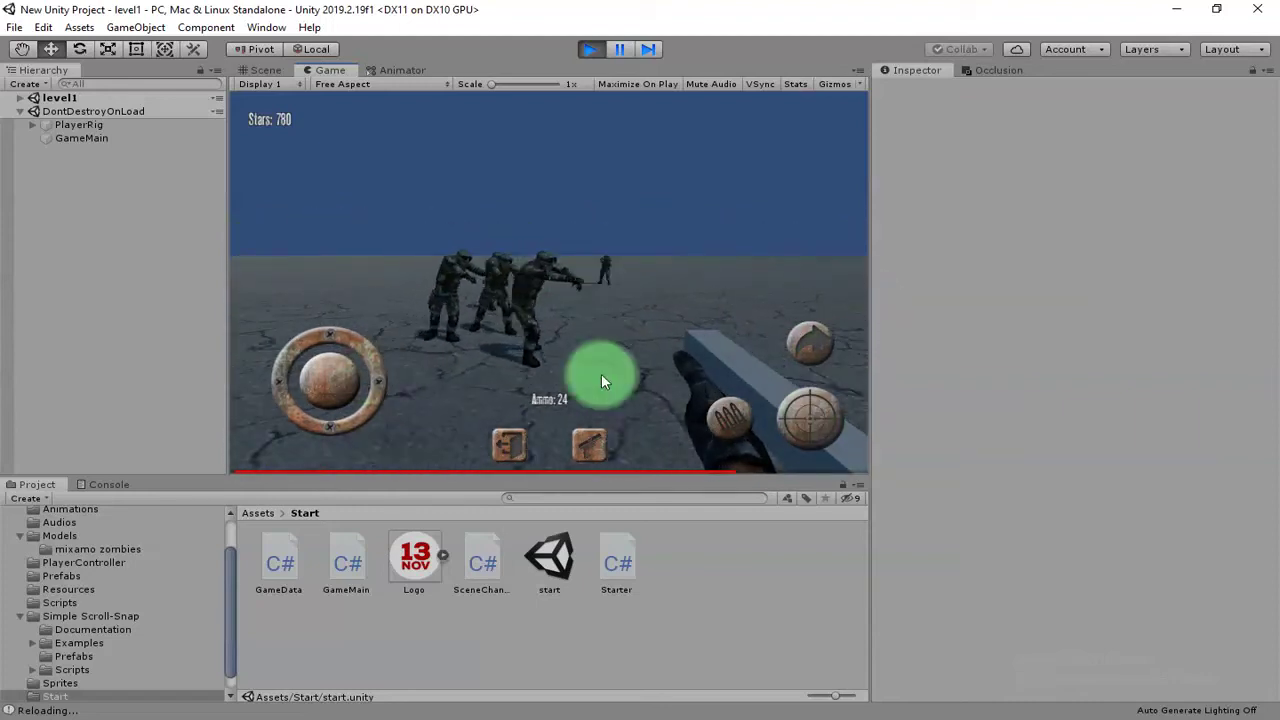
# Step: Quit level1 to the main menu, load level2 via Area 2, then stop Play mode
pyautogui.click(517, 449)
pyautogui.click(697, 368)
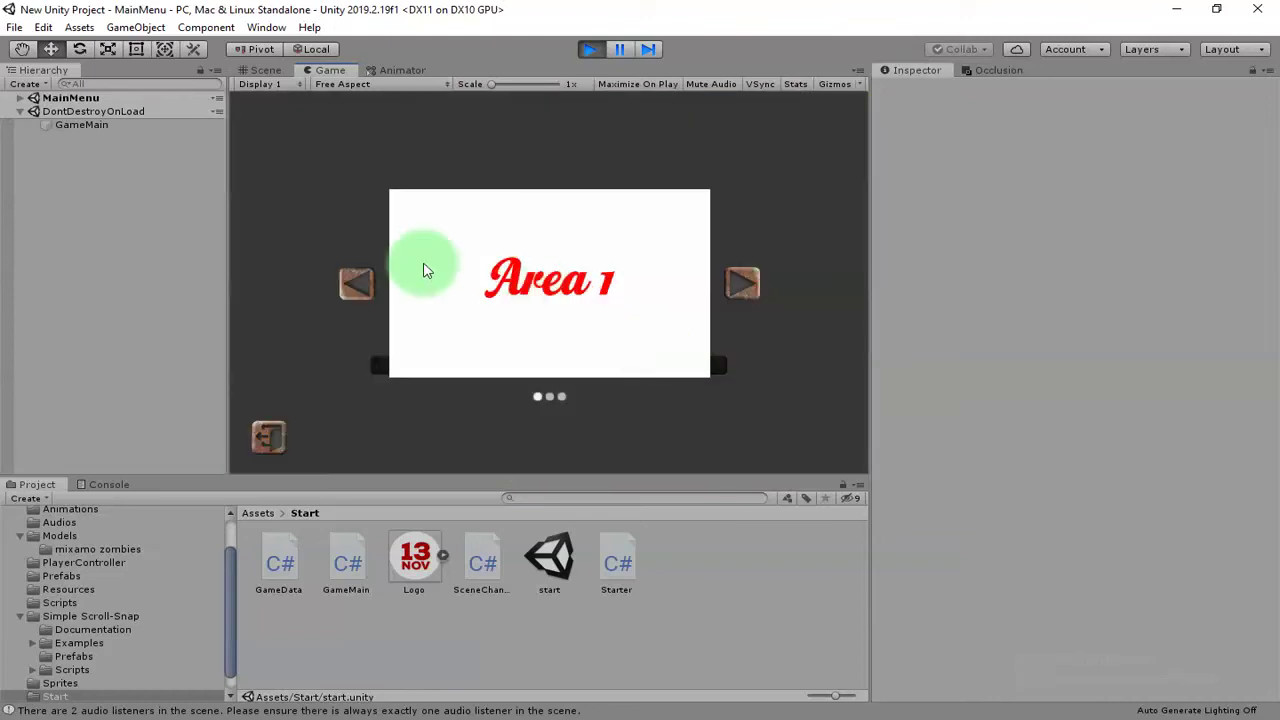
pyautogui.click(743, 289)
pyautogui.click(601, 294)
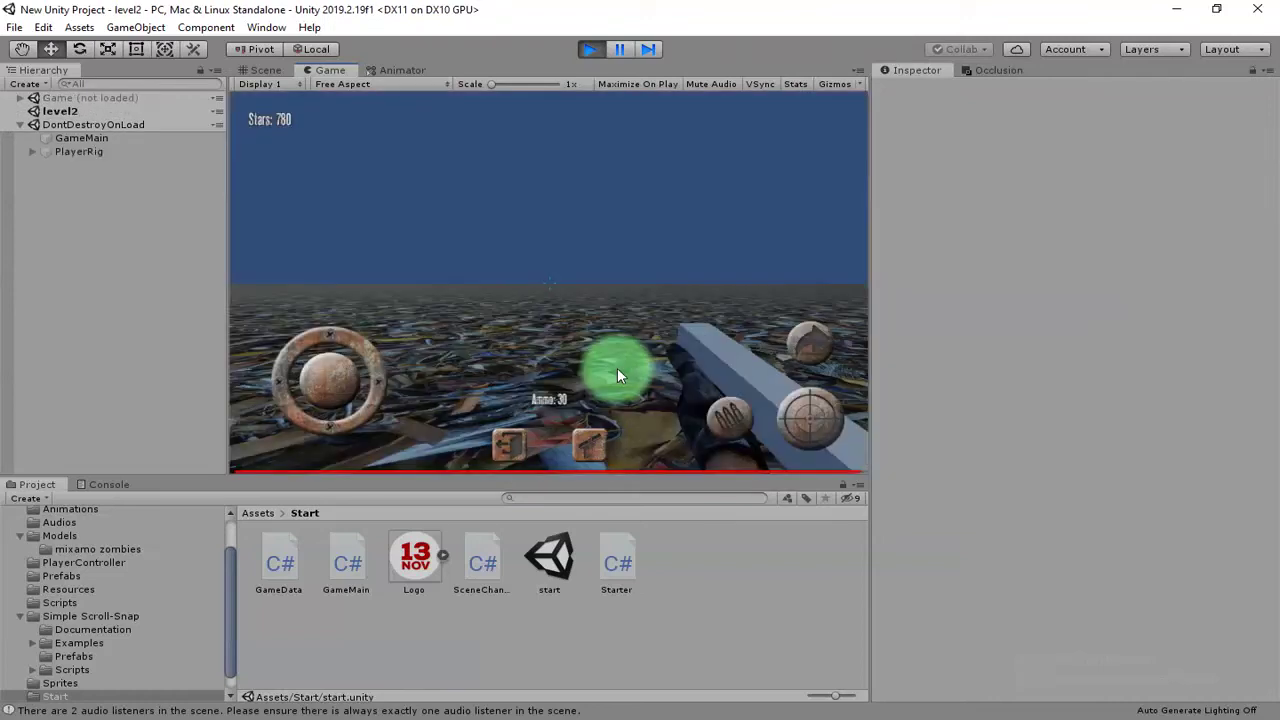
pyautogui.moveTo(617, 367); pyautogui.dragTo(380, 443)
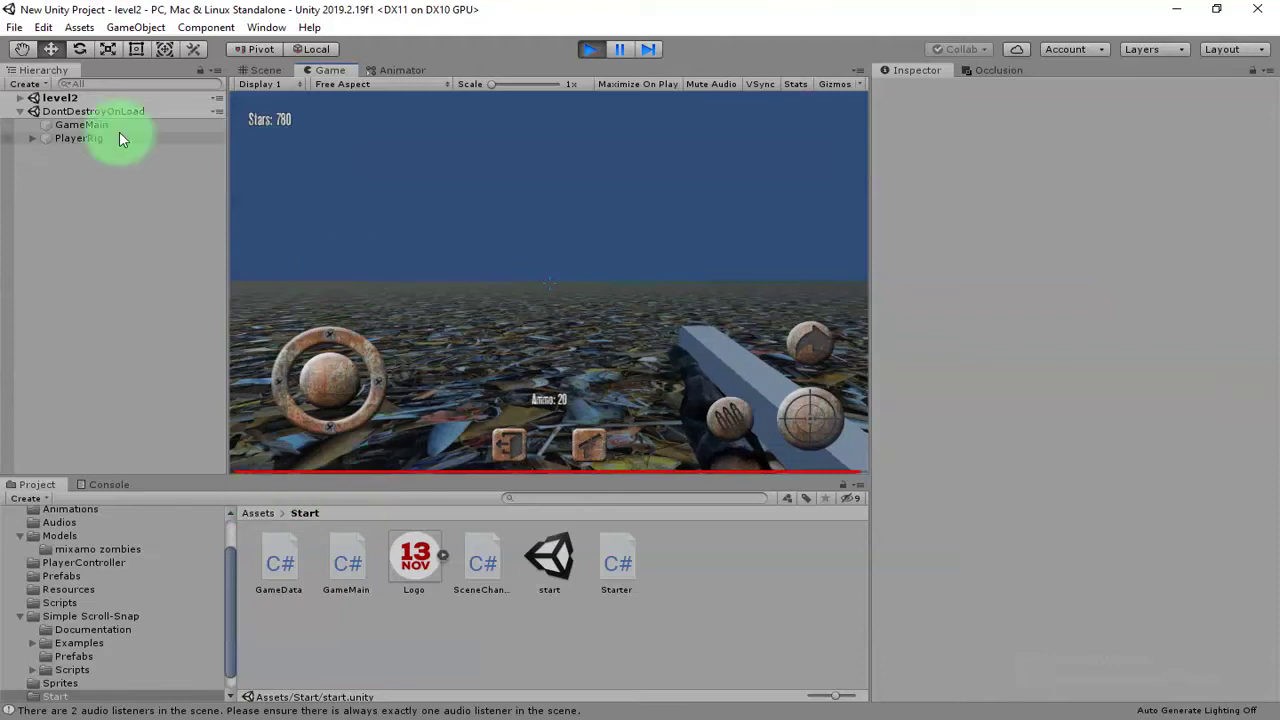
pyautogui.click(588, 50)
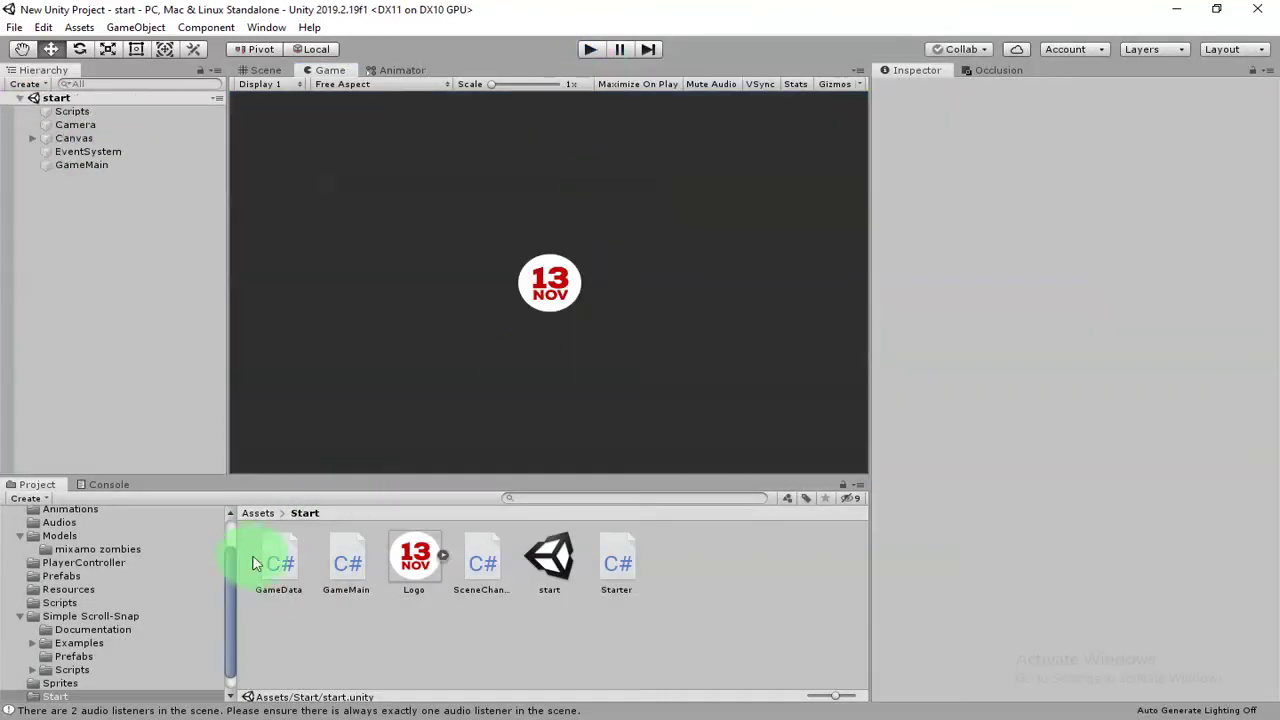
# Step: Open the PlayerRig prefab from Assets/Prefabs in prefab mode
pyautogui.click(257, 515)
pyautogui.scroll(-2, 743, 637)
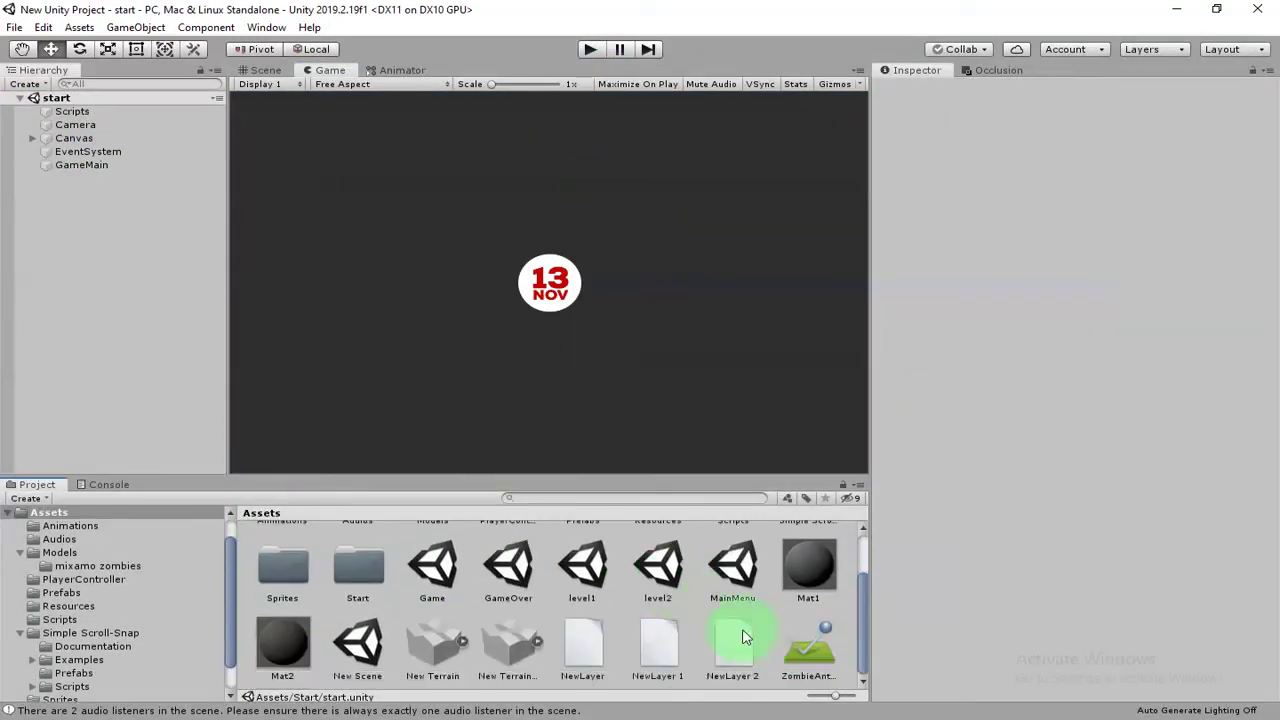
pyautogui.scroll(2, 392, 617)
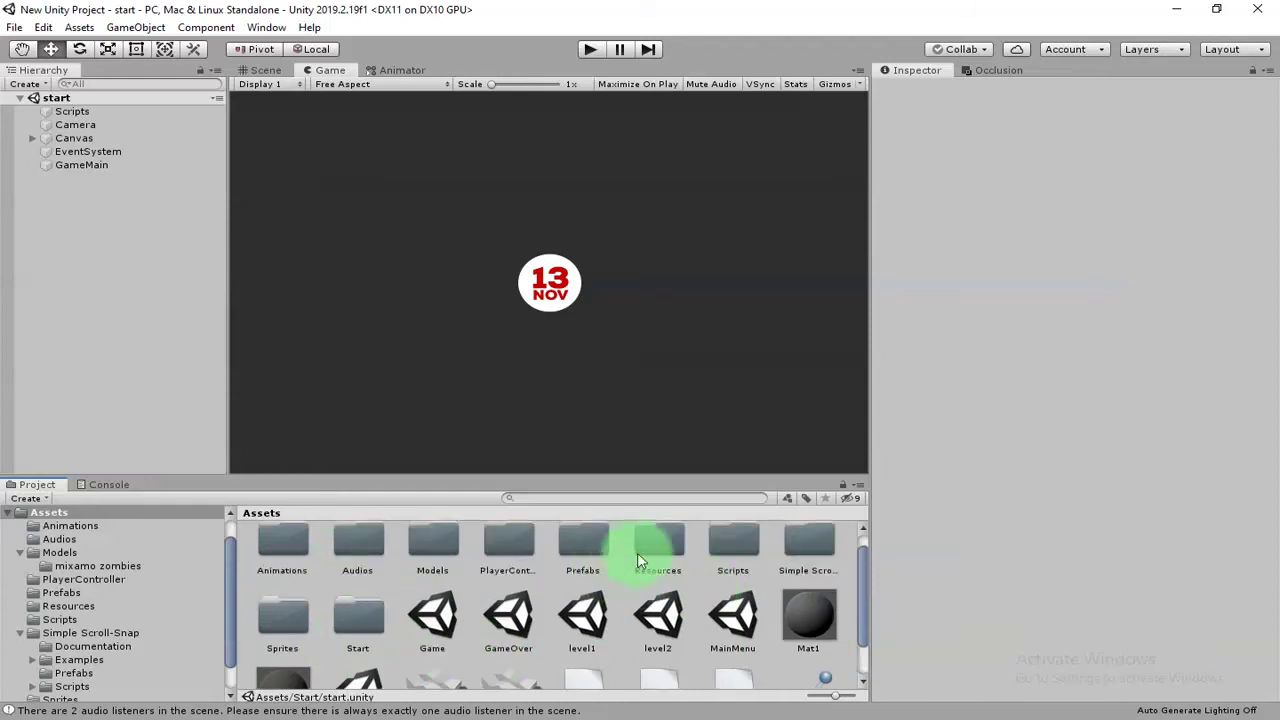
pyautogui.click(578, 553)
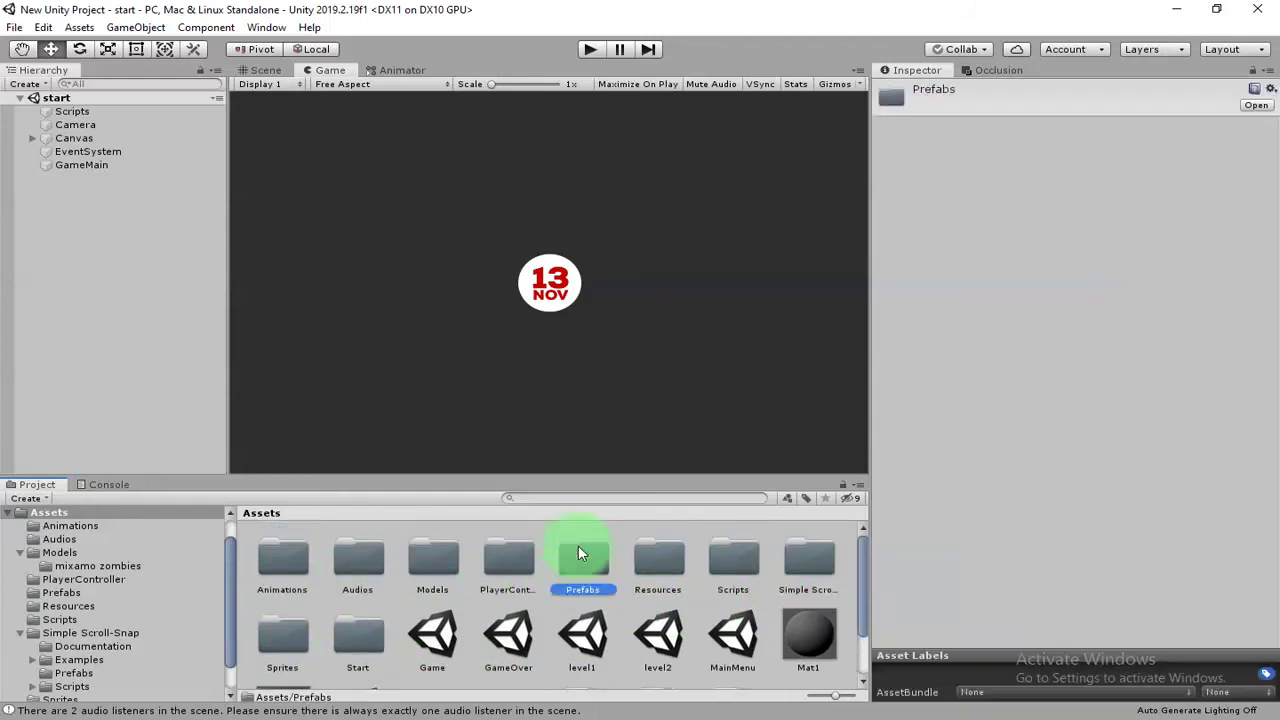
pyautogui.doubleClick(583, 567)
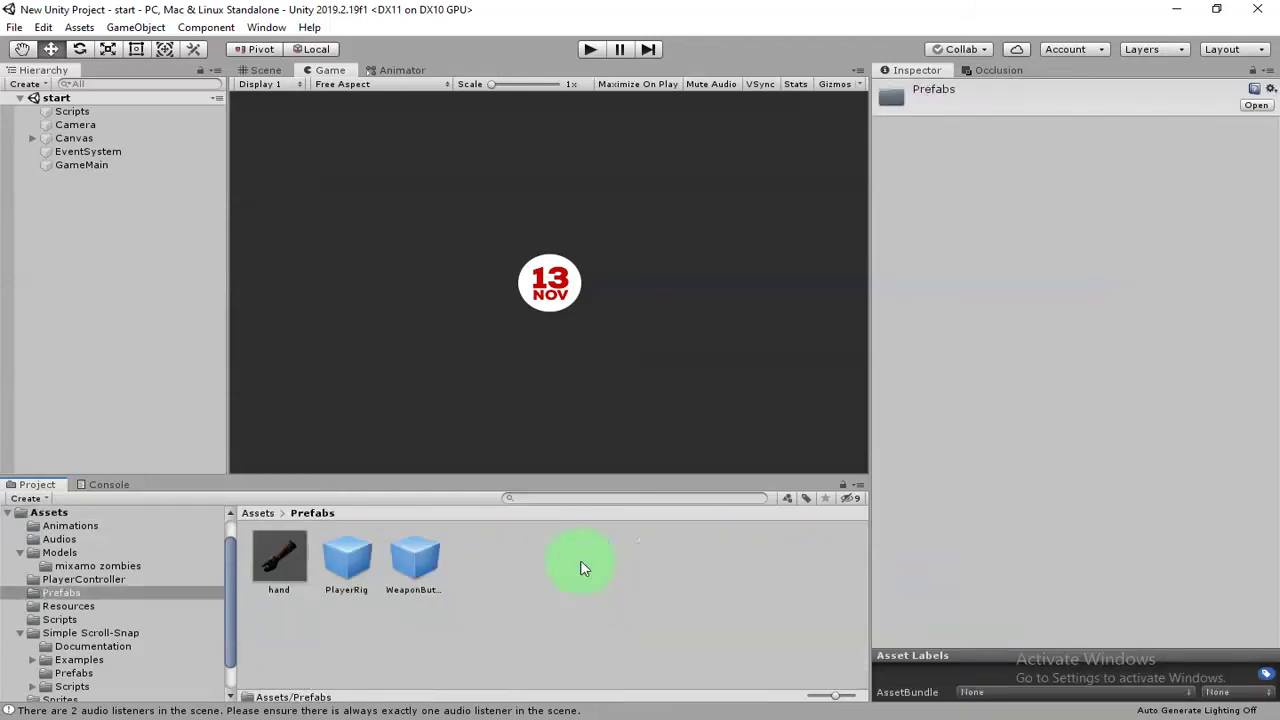
pyautogui.click(348, 565)
pyautogui.doubleClick(363, 573)
pyautogui.scroll(-5, 120, 300)
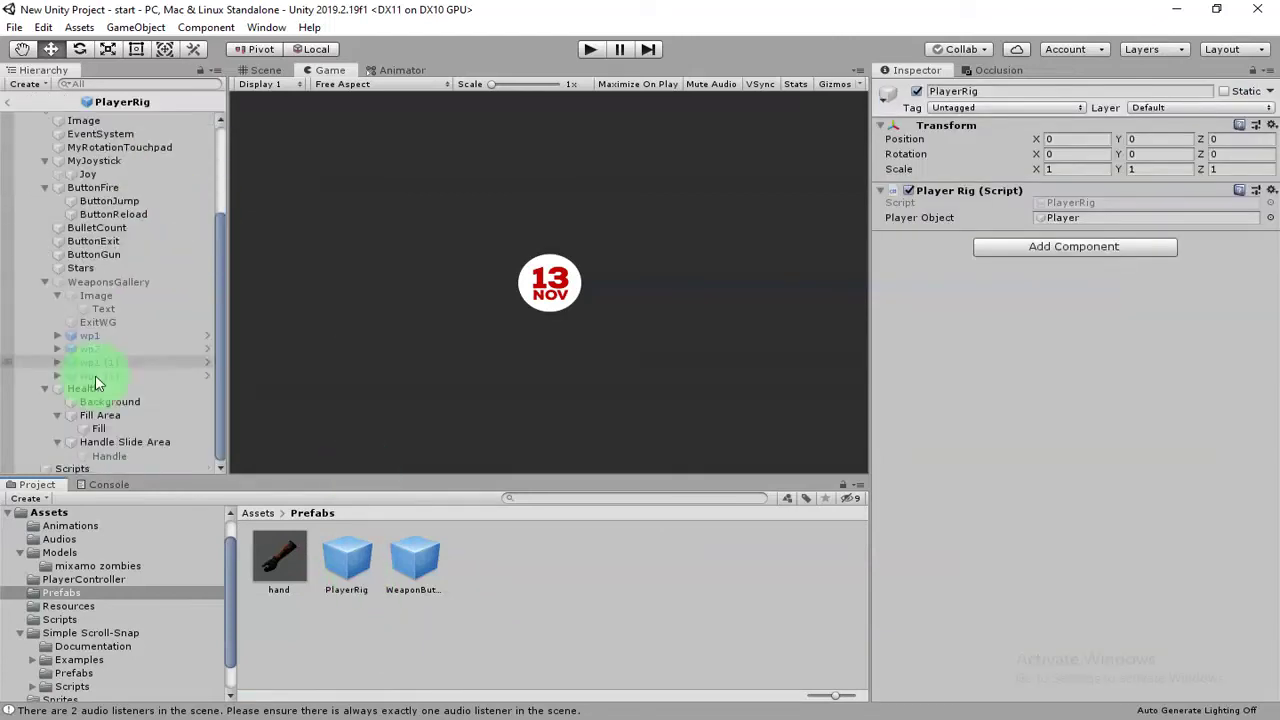
pyautogui.scroll(4, 160, 333)
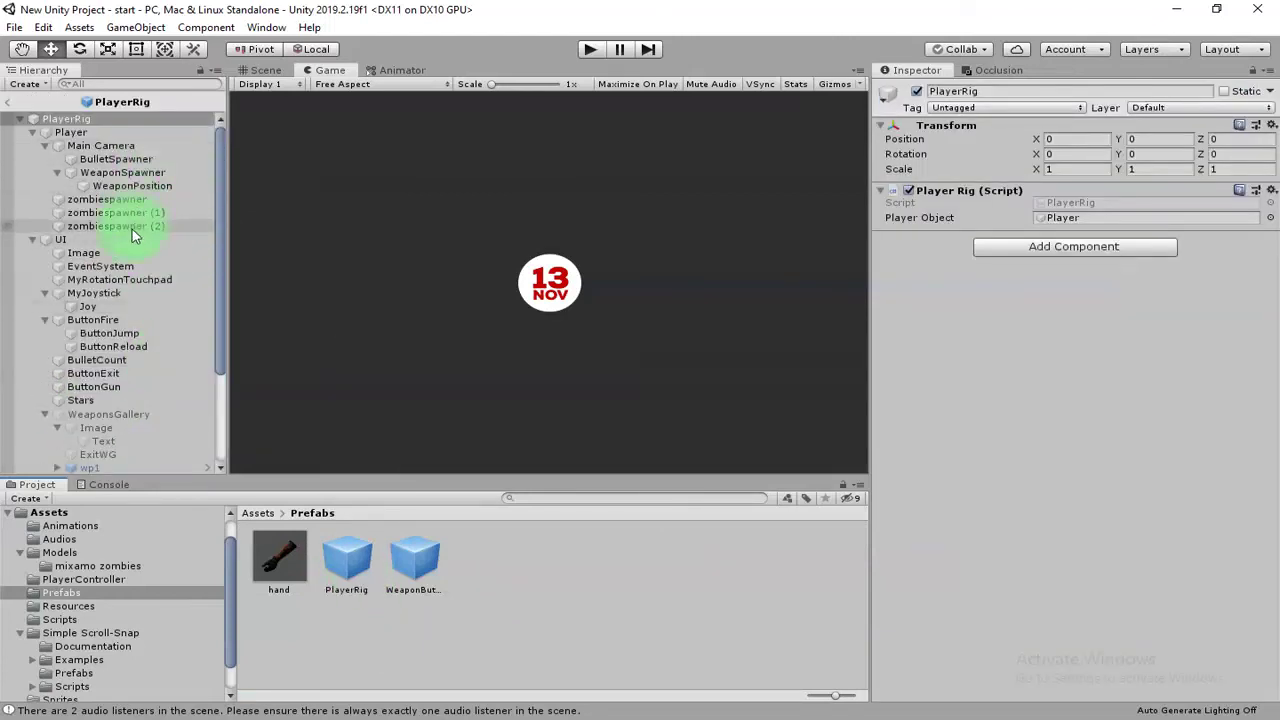
# Step: Inspect PlayerRig's UI canvas in the Scene view and the BulletSpawner transform
pyautogui.click(166, 240)
pyautogui.click(249, 70)
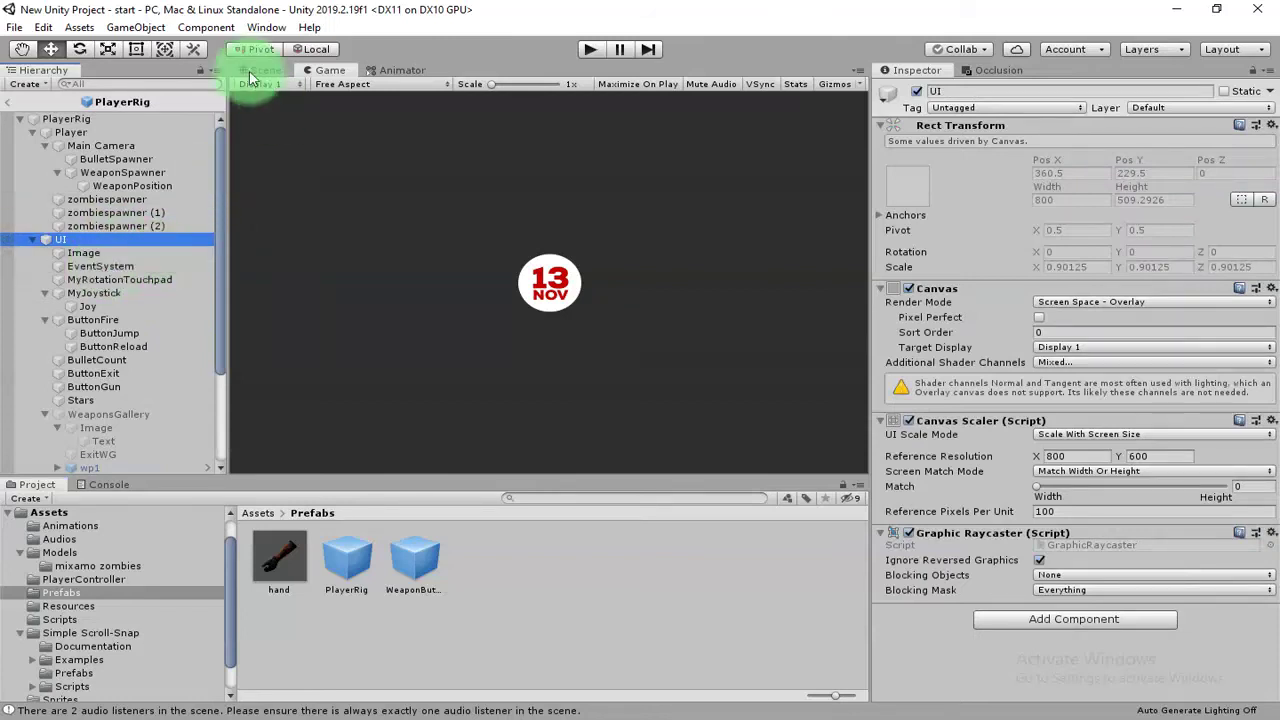
pyautogui.press('f')
pyautogui.keyDown('alt'); pyautogui.moveTo(636, 265); pyautogui.dragTo(580, 309); pyautogui.keyUp('alt')
pyautogui.click(115, 159)
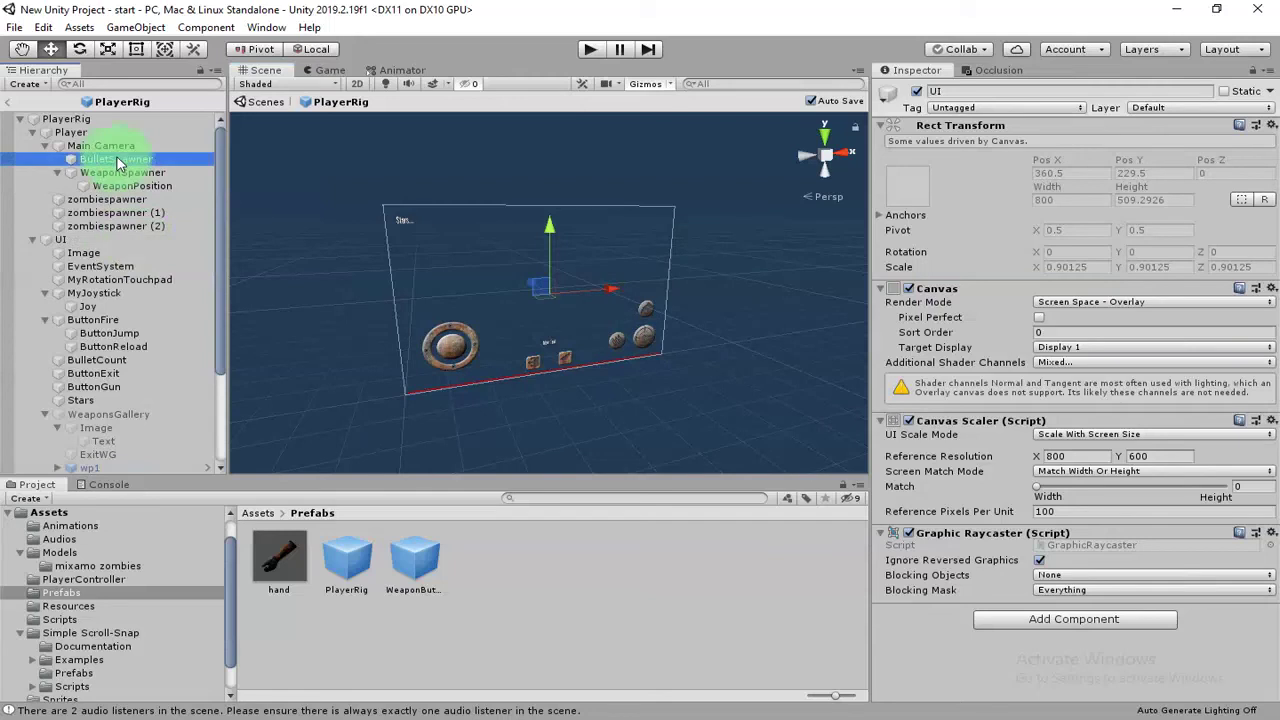
pyautogui.scroll(-3, 150, 430)
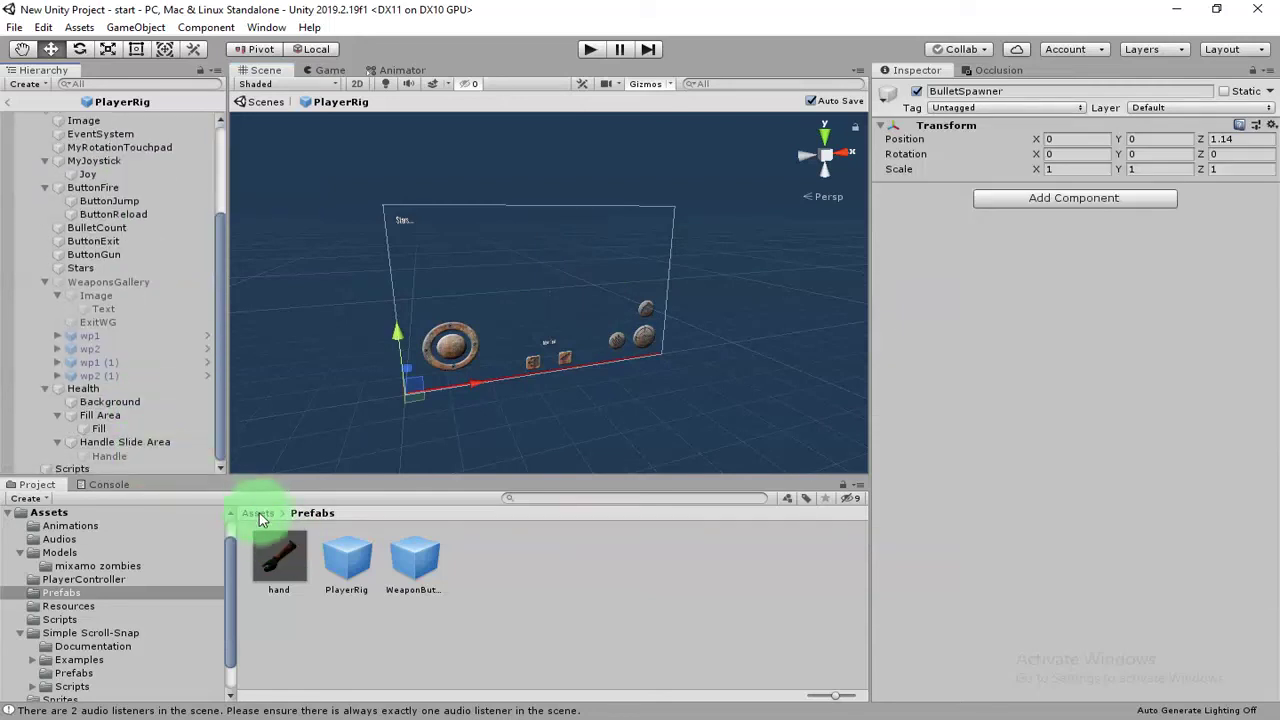
# Step: Browse to Assets/Resources and select the Zombie1 prefab
pyautogui.click(258, 515)
pyautogui.scroll(-2, 366, 634)
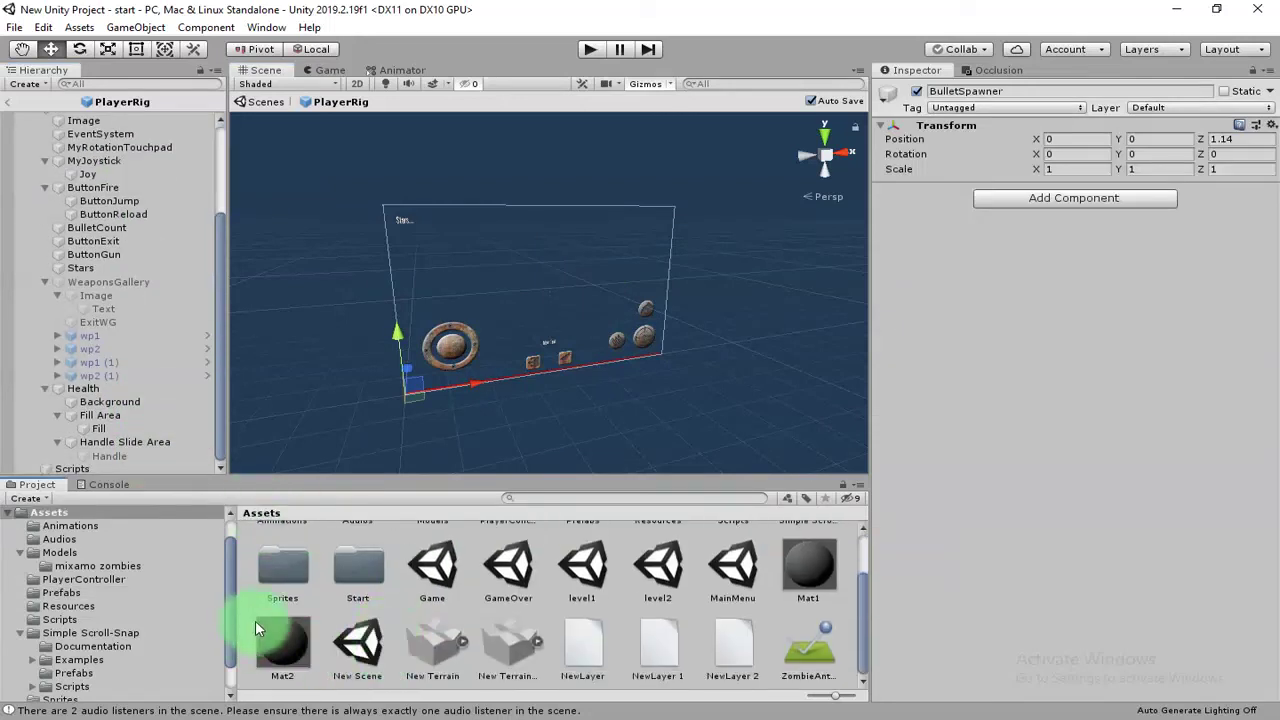
pyautogui.scroll(2, 711, 594)
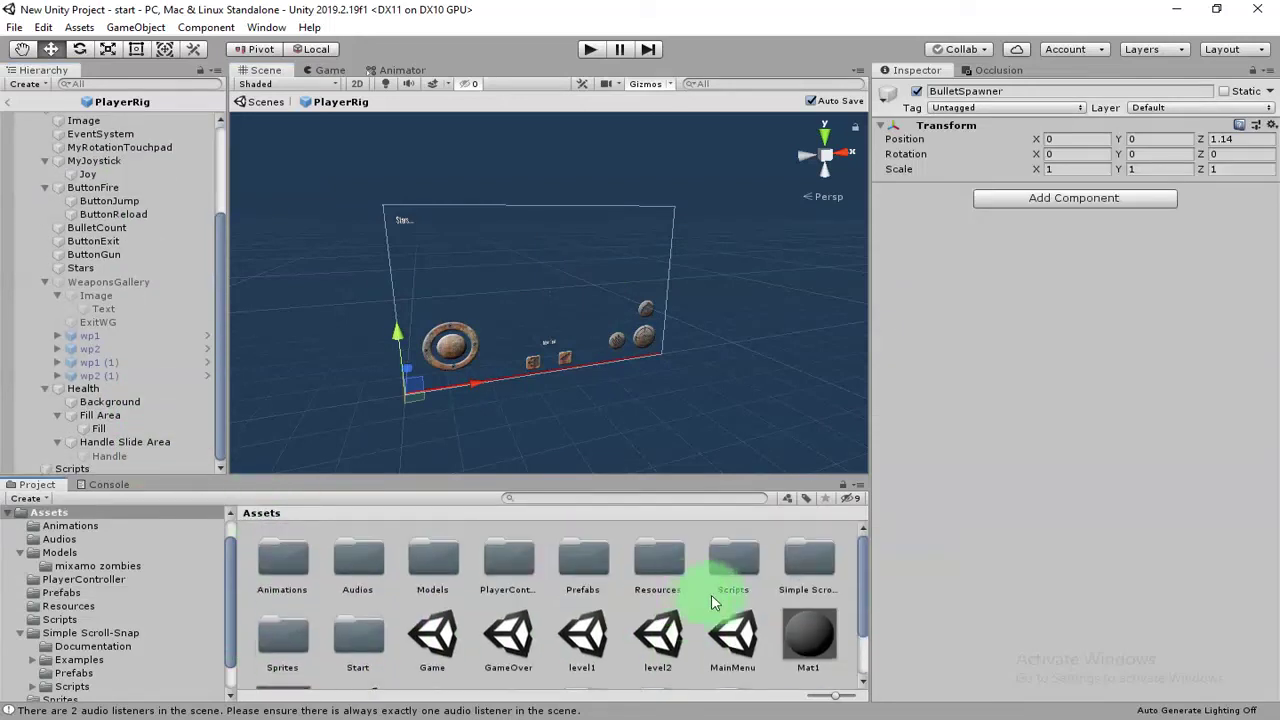
pyautogui.click(652, 557)
pyautogui.doubleClick(668, 557)
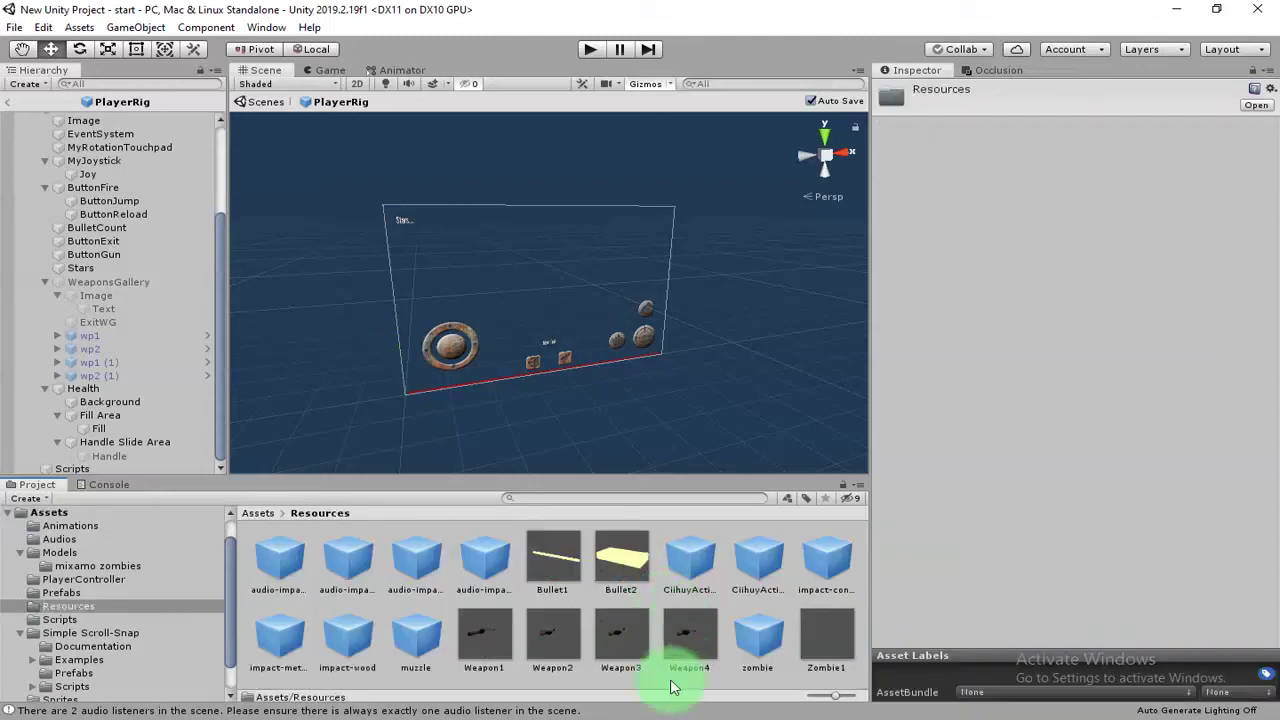
pyautogui.click(826, 638)
# Step: Open the Zombie1 prefab and orbit the view around the zombie soldier
pyautogui.doubleClick(826, 638)
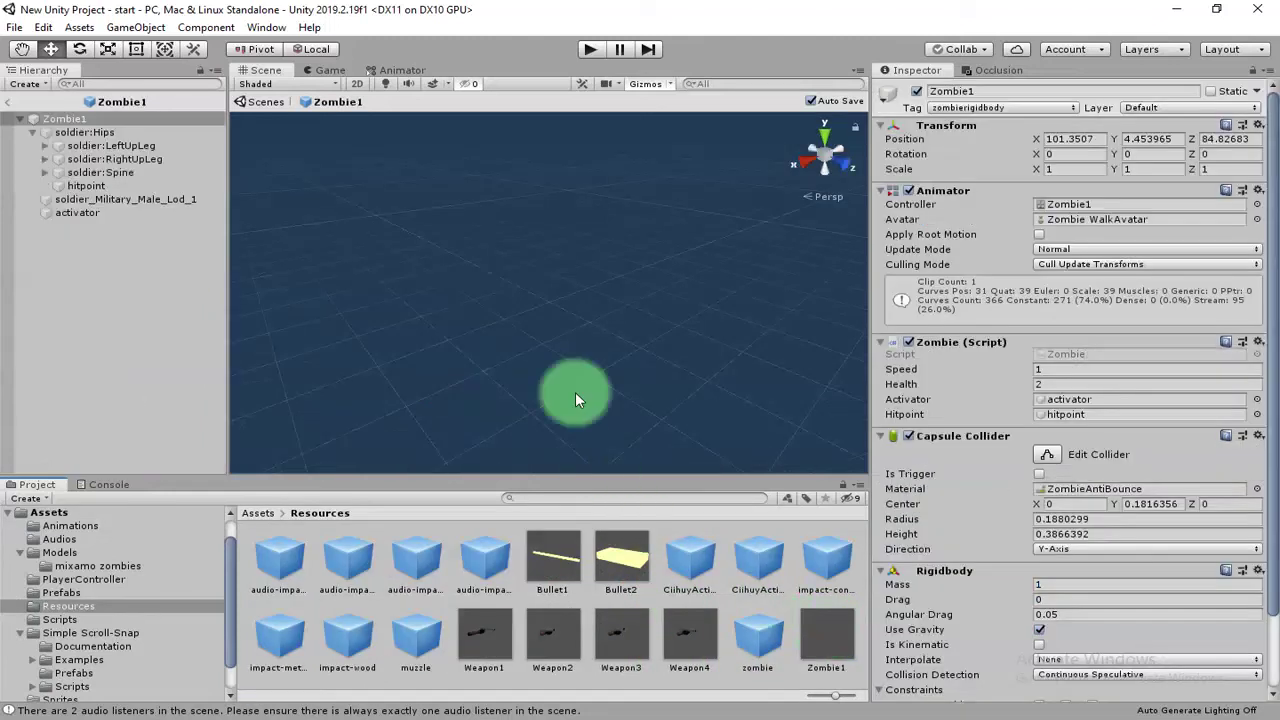
pyautogui.keyDown('alt'); pyautogui.moveTo(525, 305); pyautogui.dragTo(574, 357); pyautogui.keyUp('alt')
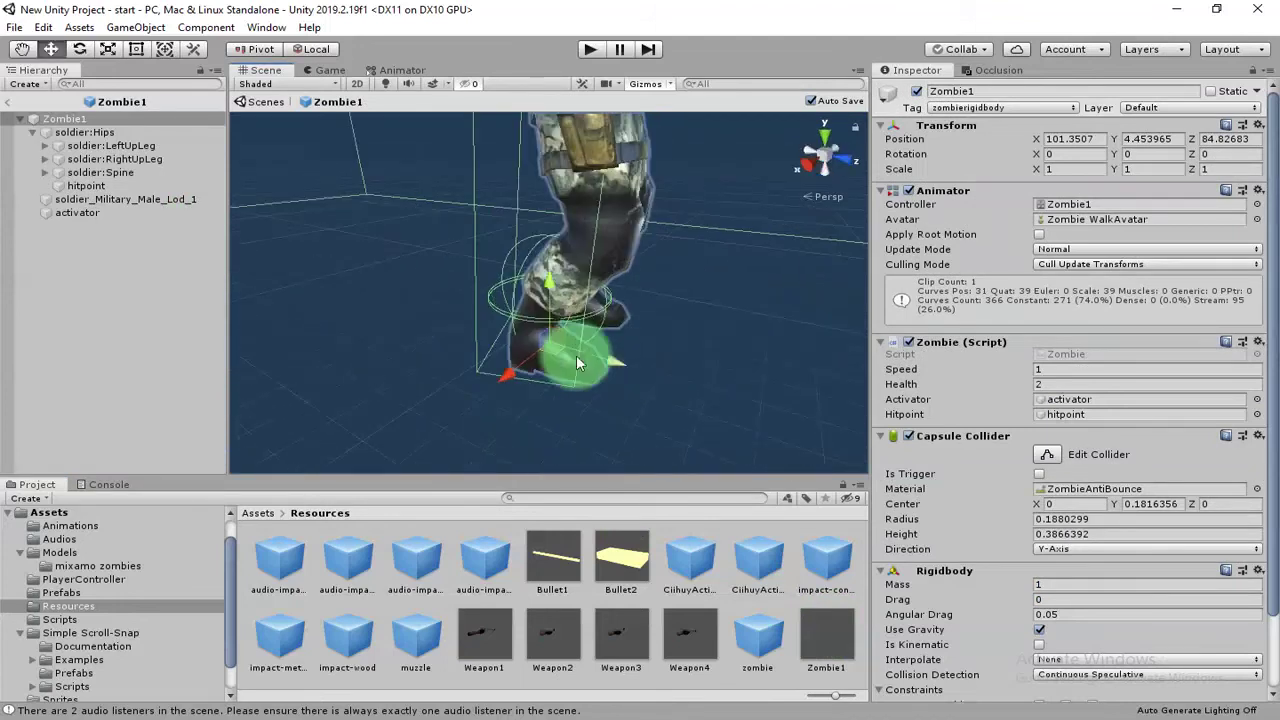
pyautogui.scroll(-3, 600, 300)
pyautogui.keyDown('alt'); pyautogui.moveTo(609, 274); pyautogui.dragTo(670, 482); pyautogui.keyUp('alt')
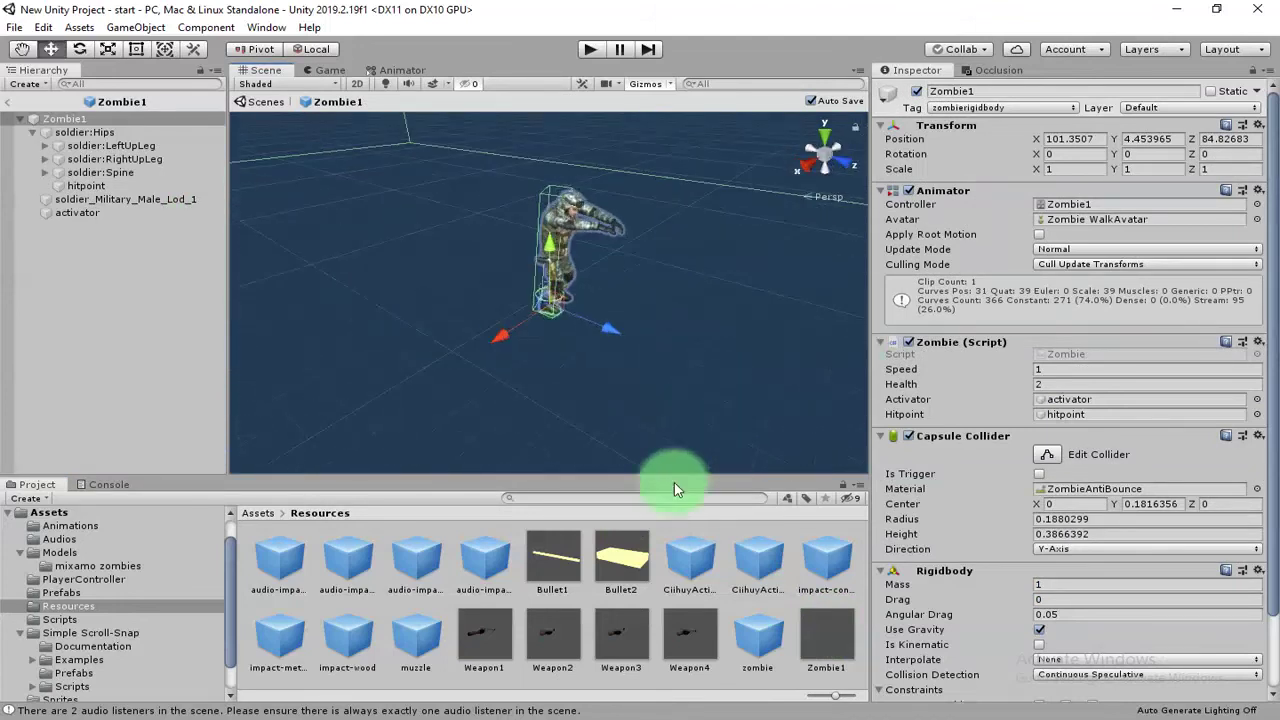
pyautogui.keyDown('alt'); pyautogui.moveTo(644, 410); pyautogui.dragTo(590, 310); pyautogui.keyUp('alt')
pyautogui.click(693, 550)
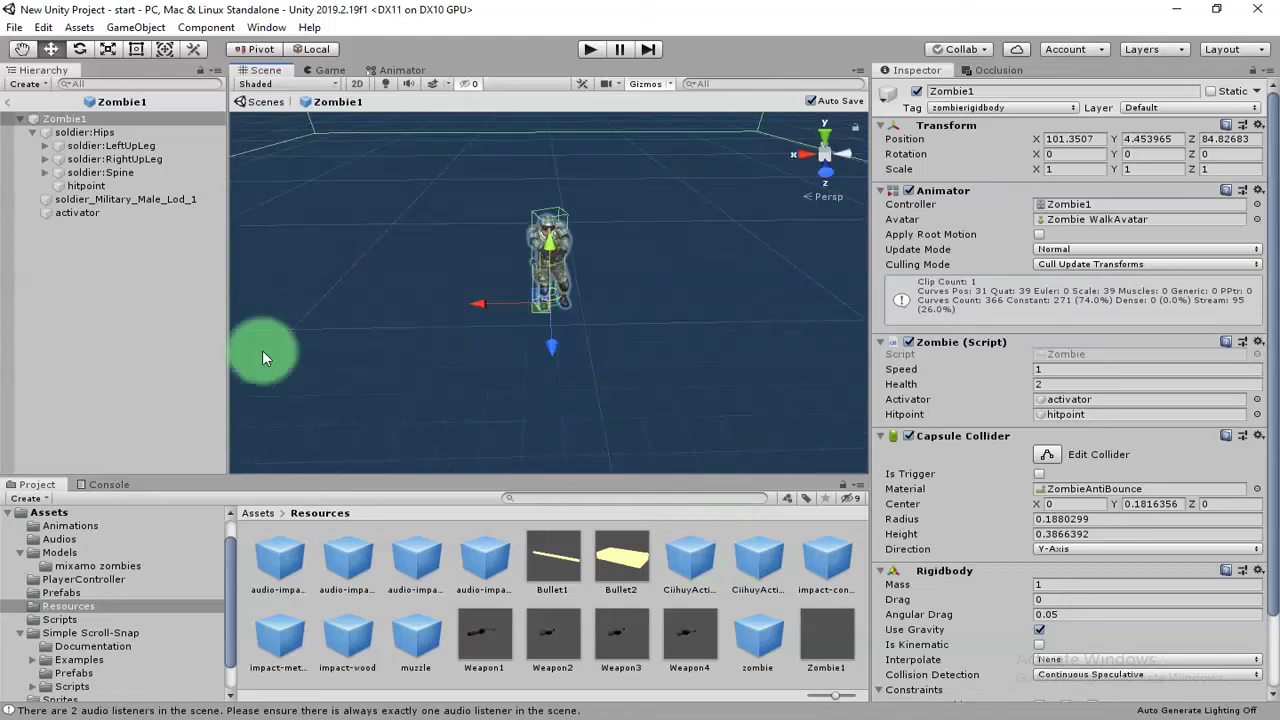
# Step: Inspect the activator object's trigger box and the soldier mesh
pyautogui.click(103, 213)
pyautogui.moveTo(104, 208); pyautogui.dragTo(133, 200)
pyautogui.click(133, 200)
pyautogui.click(133, 214)
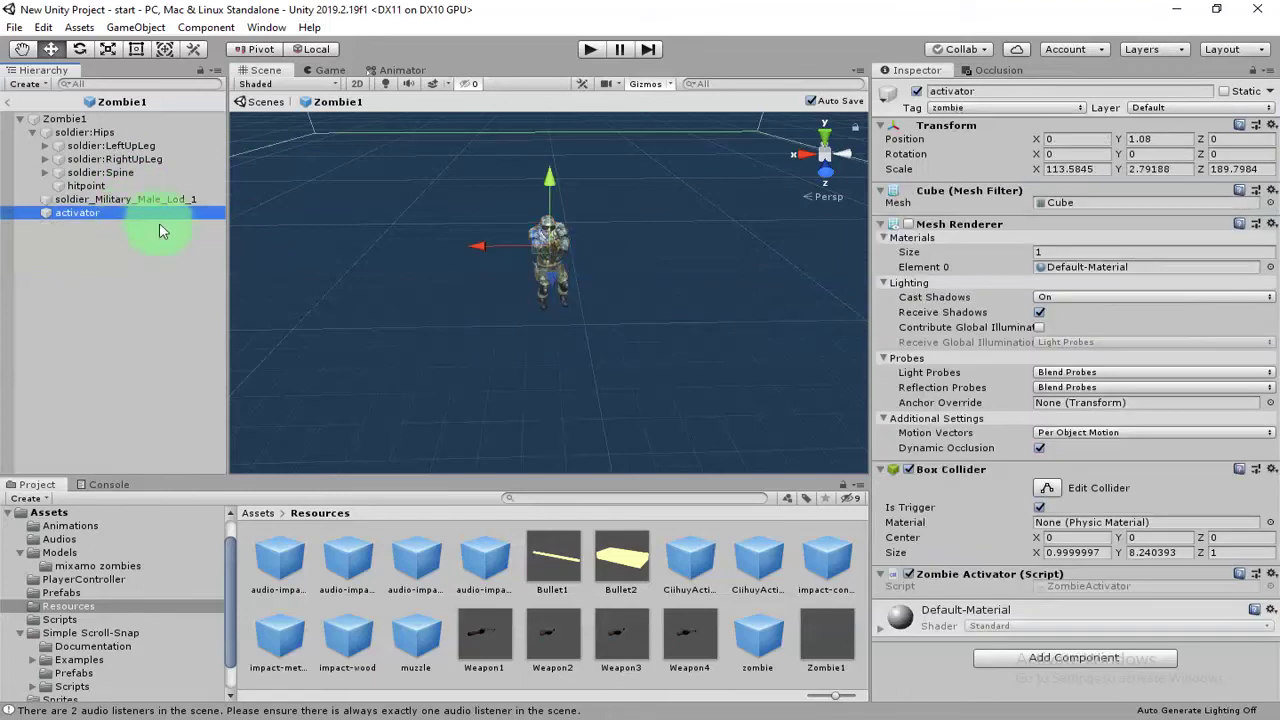
pyautogui.moveTo(119, 140); pyautogui.dragTo(115, 210)
pyautogui.keyDown('alt'); pyautogui.moveTo(572, 268); pyautogui.dragTo(561, 167); pyautogui.keyUp('alt')
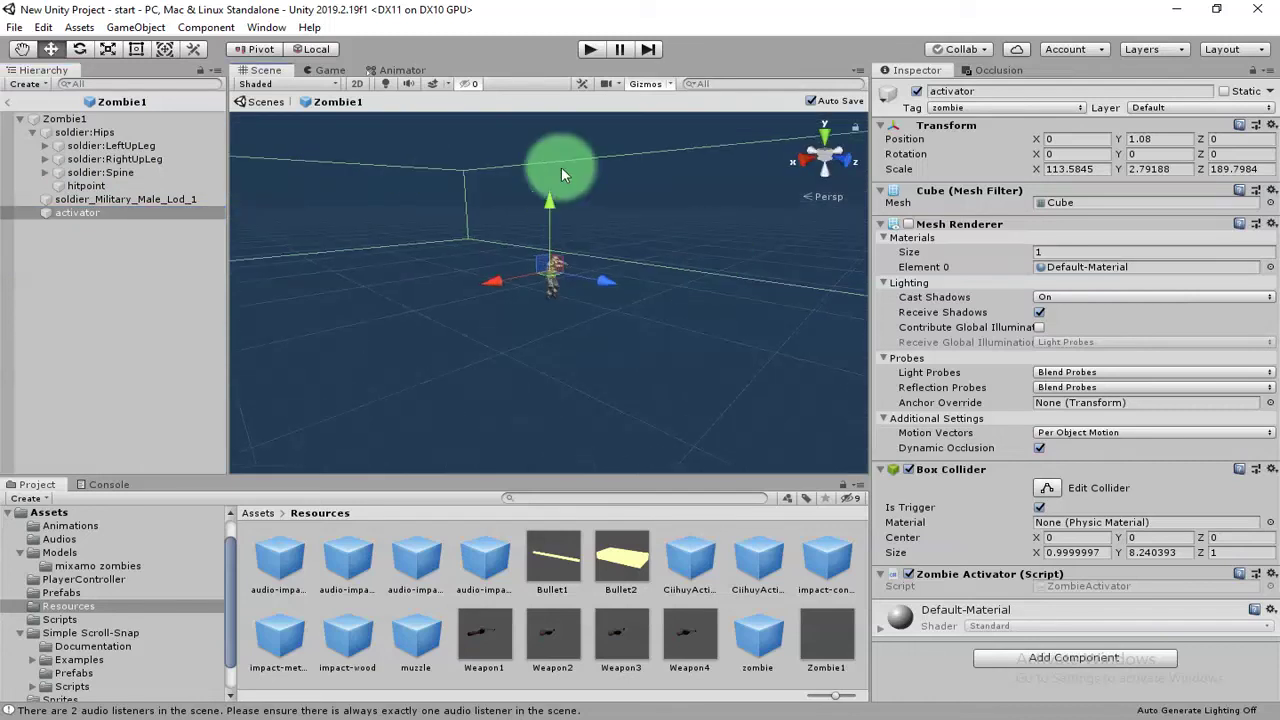
# Step: Select the hitpoint object and zoom in to a frontal view of the soldier
pyautogui.click(58, 200)
pyautogui.click(79, 188)
pyautogui.keyDown('alt'); pyautogui.moveTo(536, 287); pyautogui.dragTo(588, 263, button='right'); pyautogui.keyUp('alt')
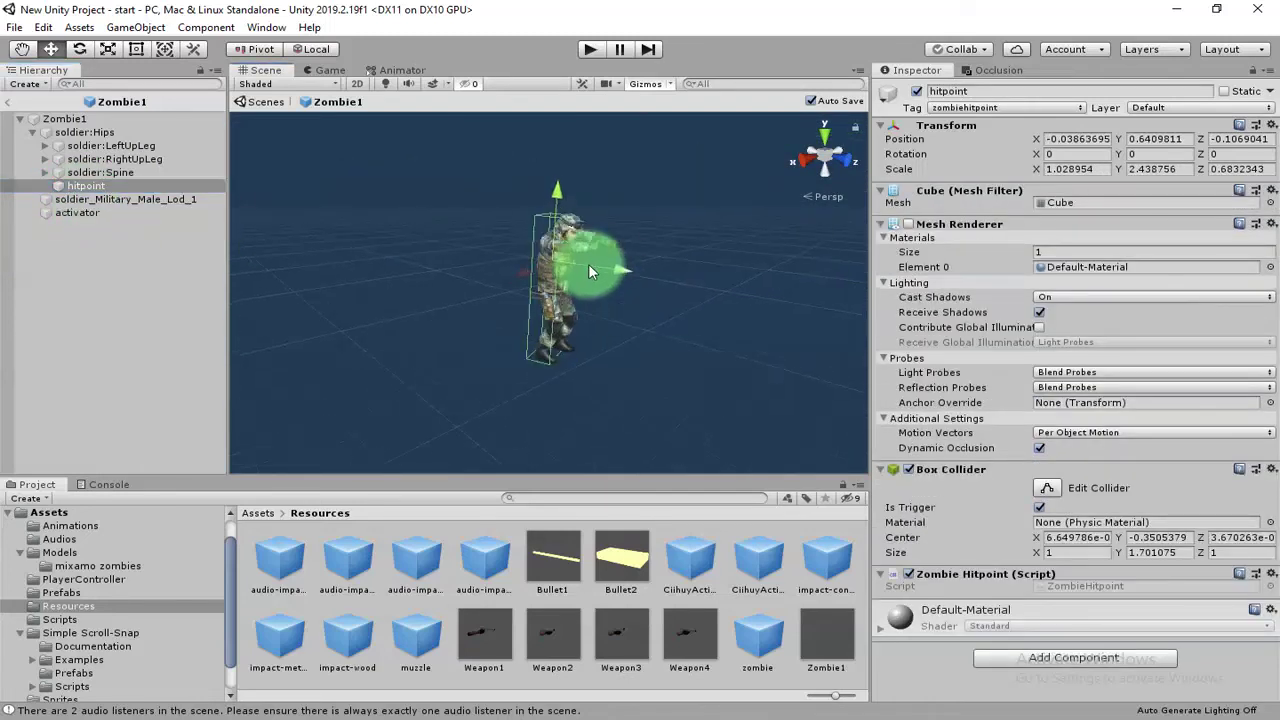
pyautogui.keyDown('alt'); pyautogui.moveTo(588, 263); pyautogui.dragTo(842, 323); pyautogui.keyUp('alt')
pyautogui.moveTo(522, 222); pyautogui.dragTo(557, 234)
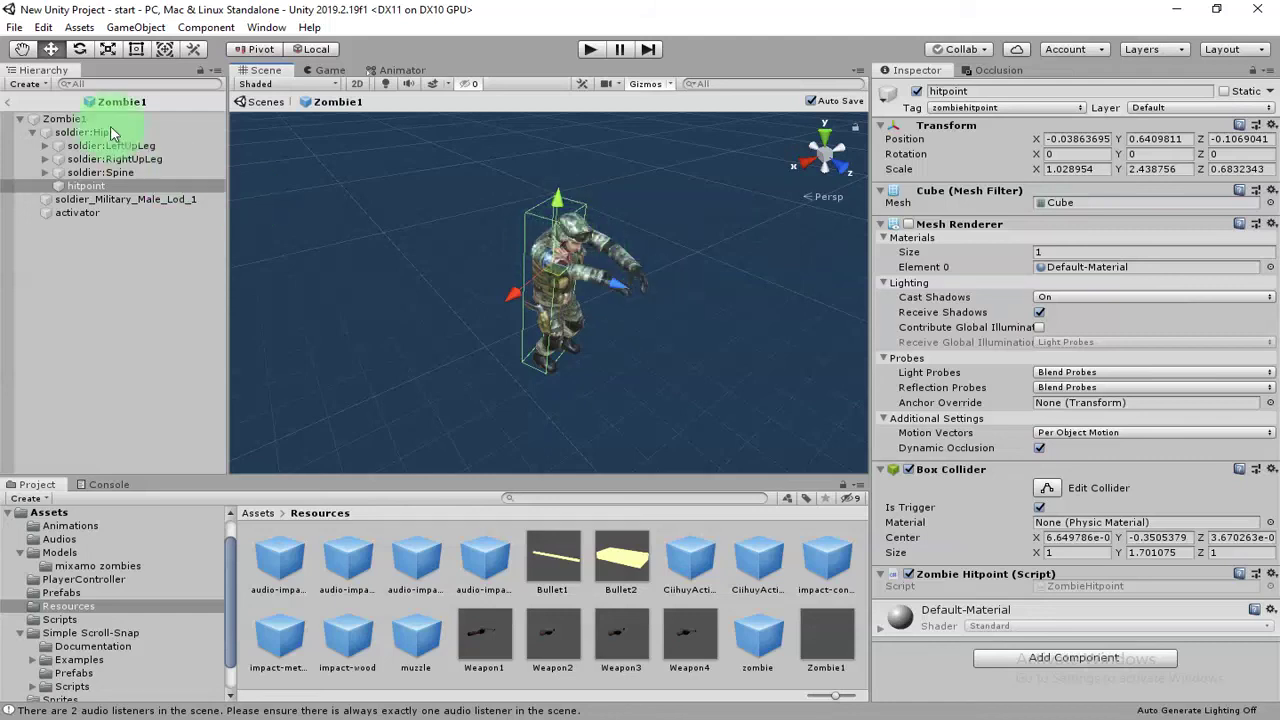
# Step: Check the Zombie1 root's Speed value of 1, then exit back to the start scene
pyautogui.click(75, 120)
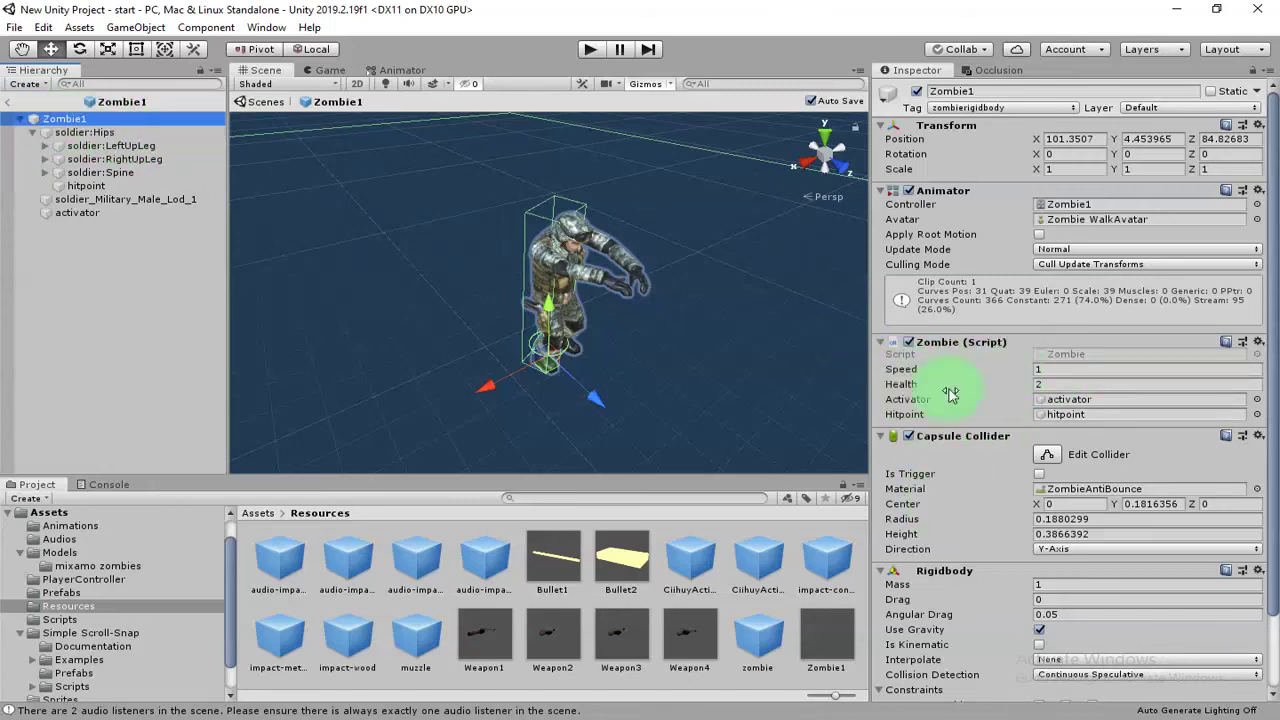
pyautogui.click(1048, 370)
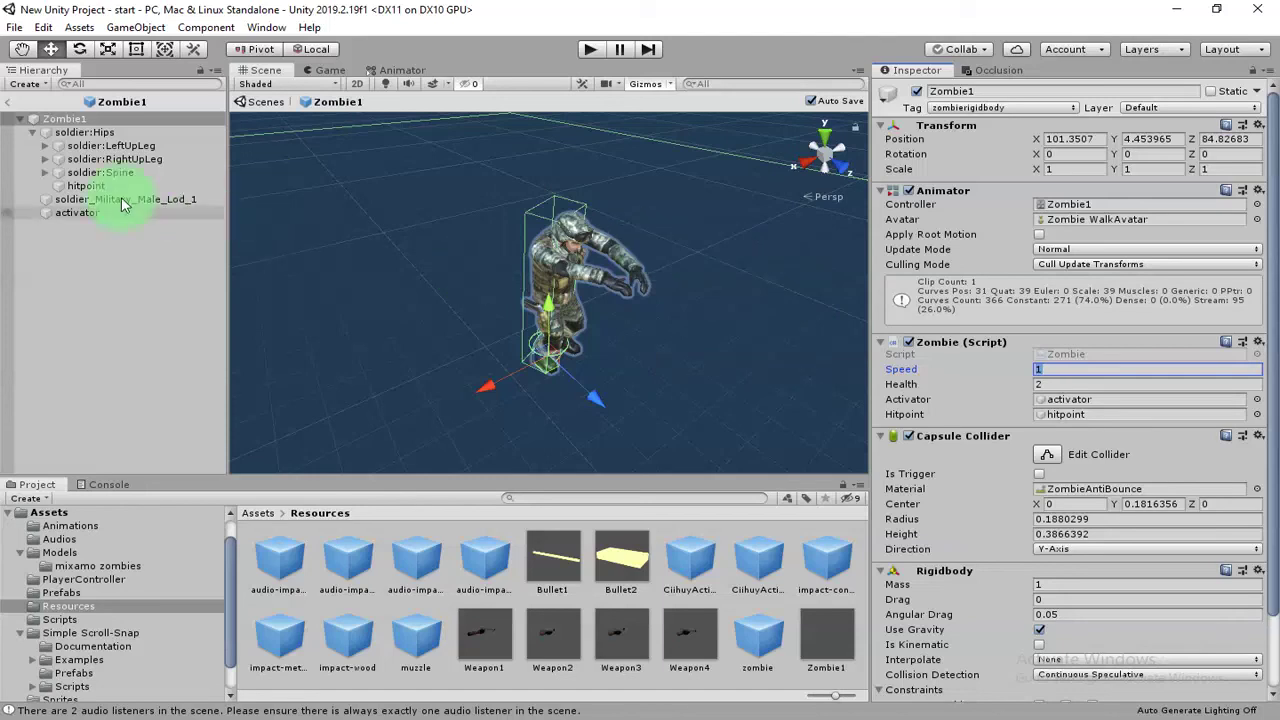
pyautogui.click(8, 102)
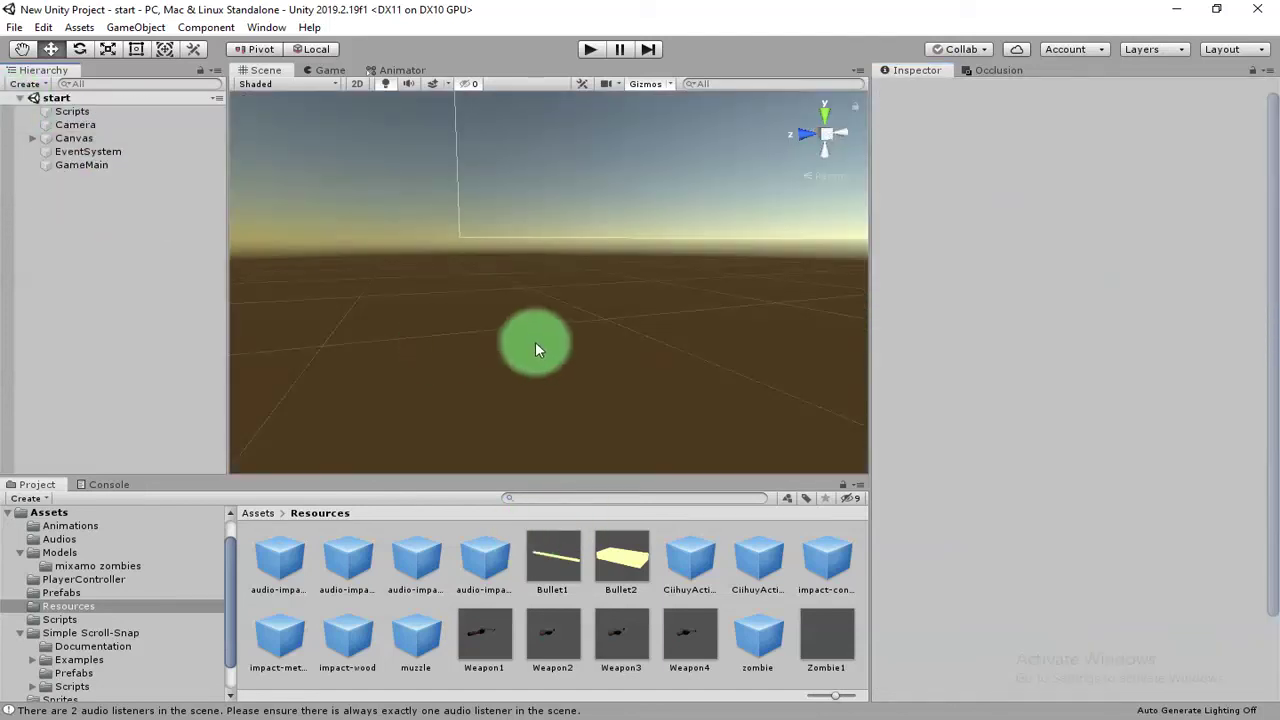
# Step: Open the Weapon1 and Weapon2 prefabs in prefab mode, orbiting around each model
pyautogui.click(482, 632)
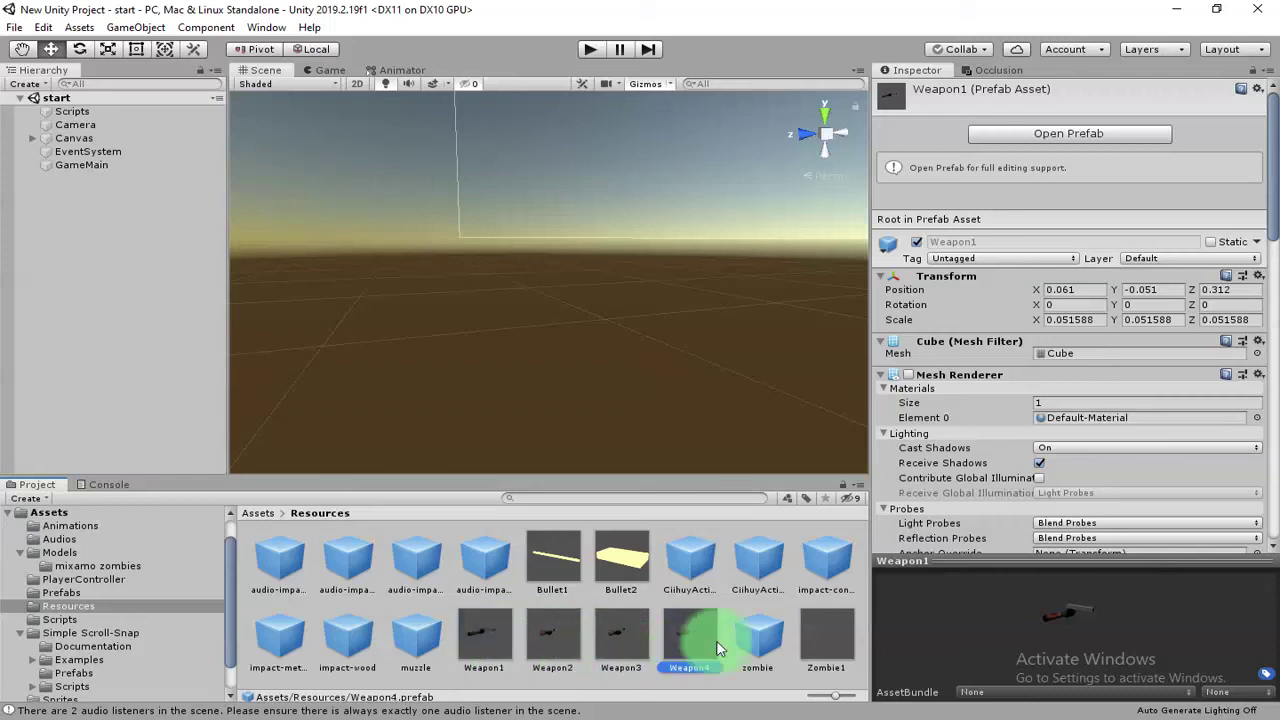
pyautogui.doubleClick(482, 636)
pyautogui.keyDown('alt'); pyautogui.moveTo(525, 443); pyautogui.dragTo(530, 248); pyautogui.keyUp('alt')
pyautogui.click(508, 250)
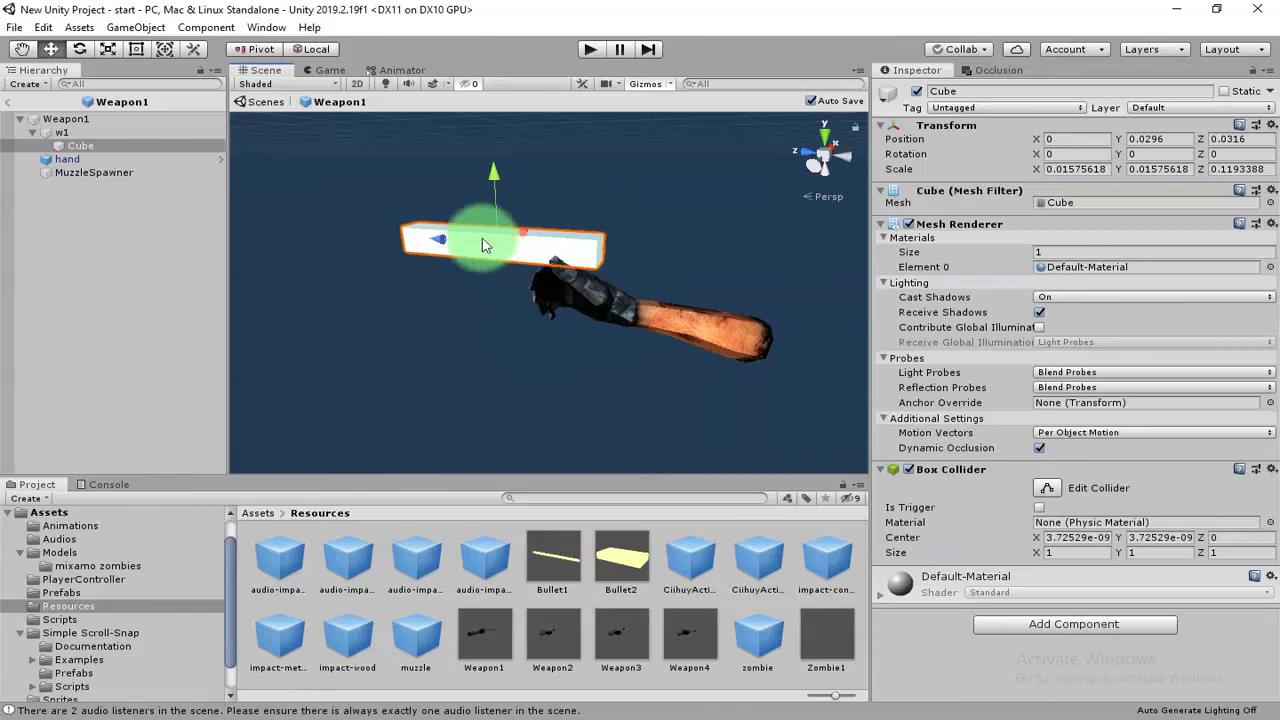
pyautogui.doubleClick(553, 619)
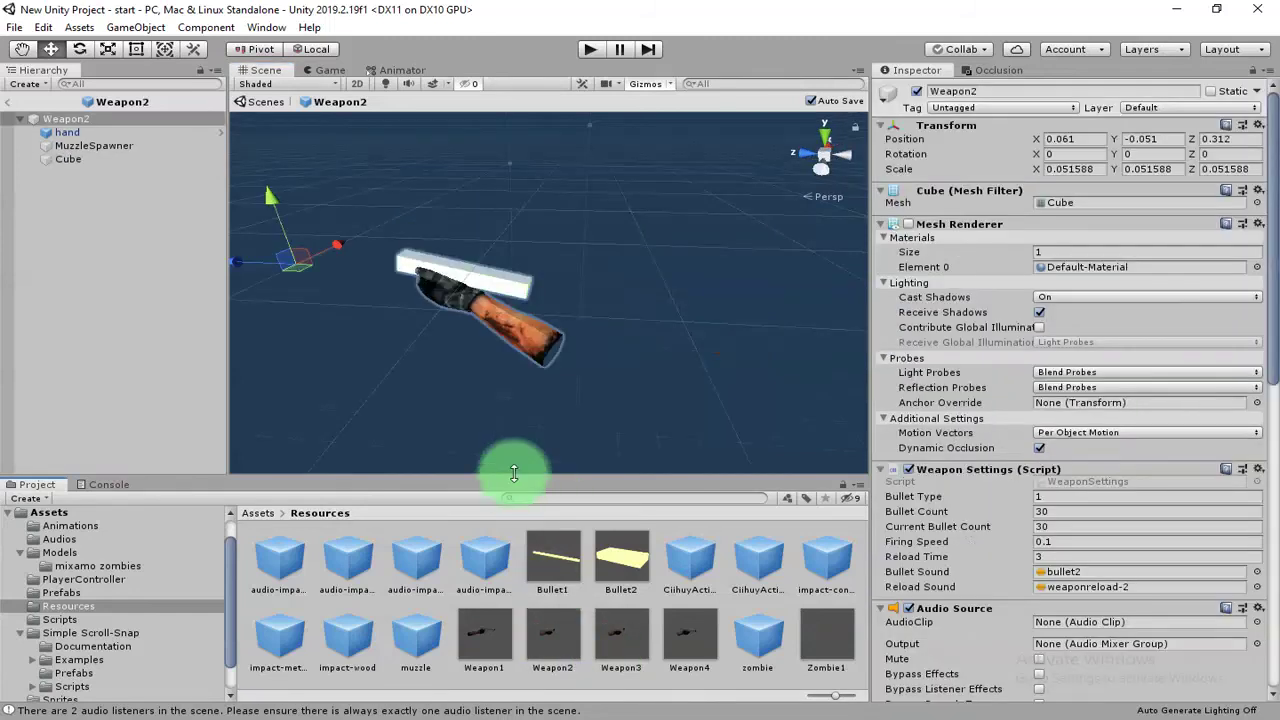
pyautogui.keyDown('alt'); pyautogui.moveTo(640, 371); pyautogui.dragTo(470, 330); pyautogui.keyUp('alt')
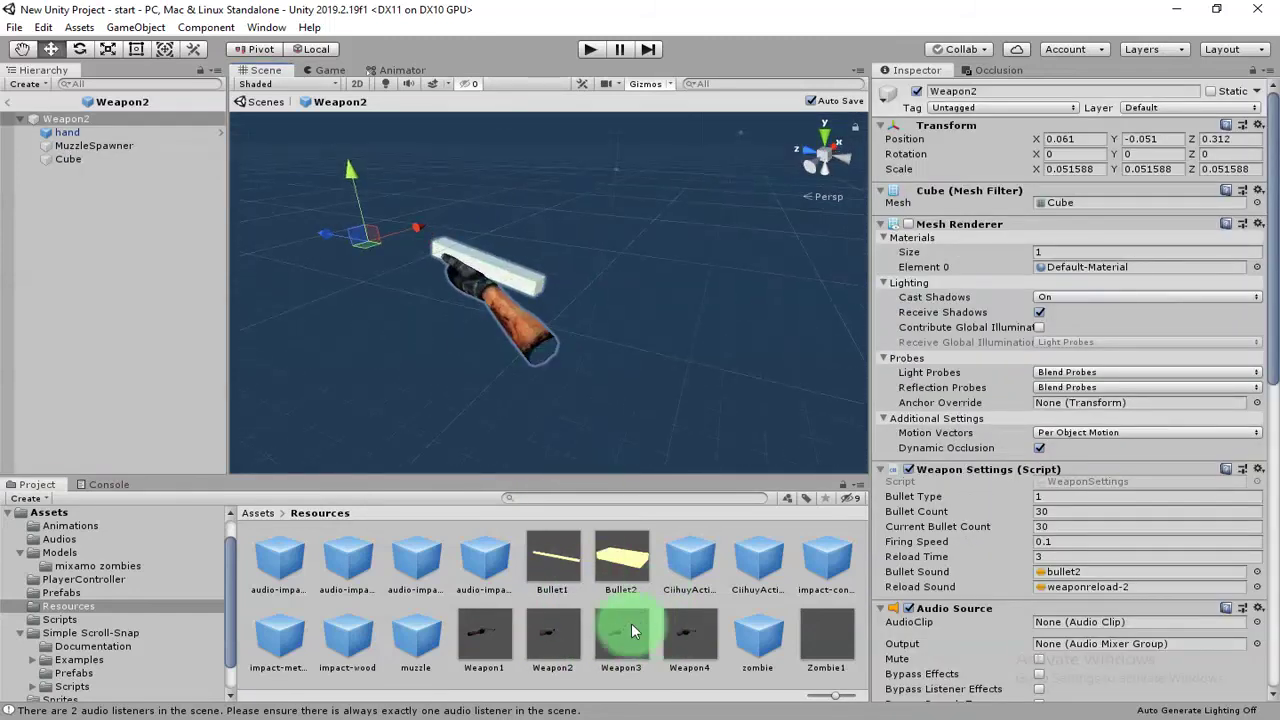
# Step: Open the Weapon3 and Weapon4 prefabs in prefab mode, orbiting around each gun
pyautogui.doubleClick(626, 626)
pyautogui.keyDown('alt'); pyautogui.moveTo(640, 300); pyautogui.dragTo(577, 260); pyautogui.keyUp('alt')
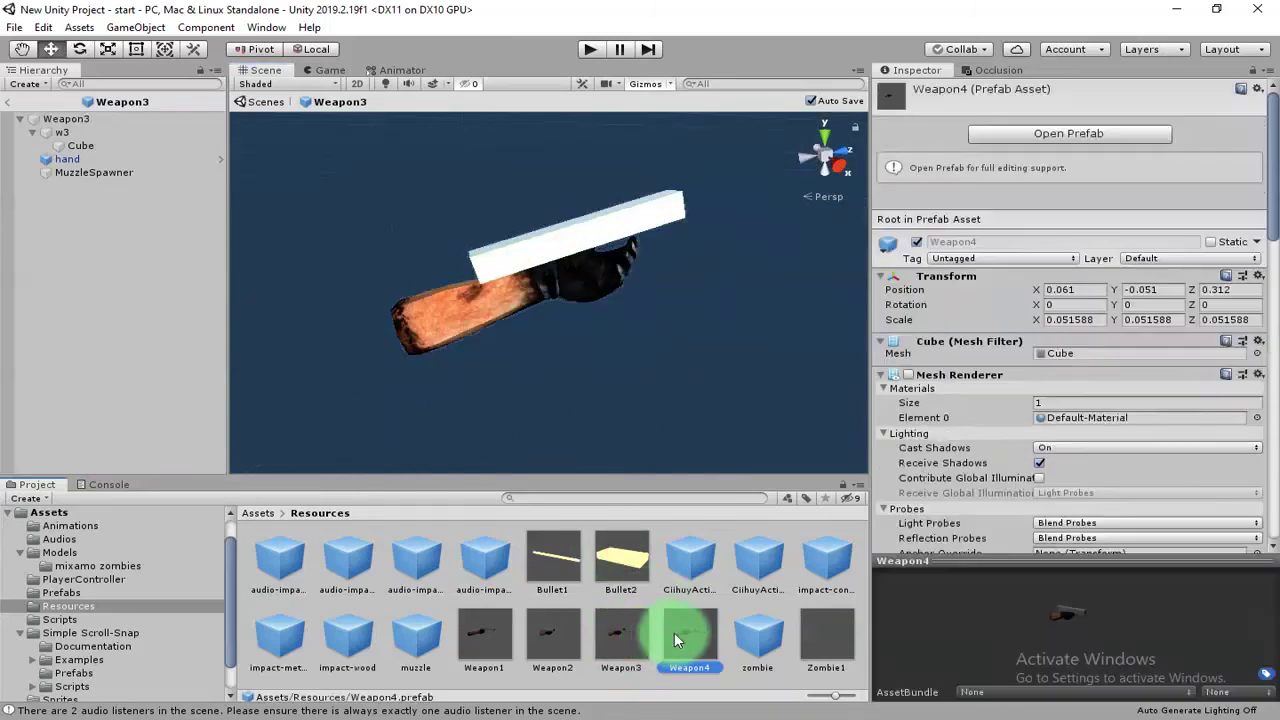
pyautogui.doubleClick(670, 631)
pyautogui.keyDown('alt'); pyautogui.moveTo(602, 367); pyautogui.dragTo(643, 440); pyautogui.keyUp('alt')
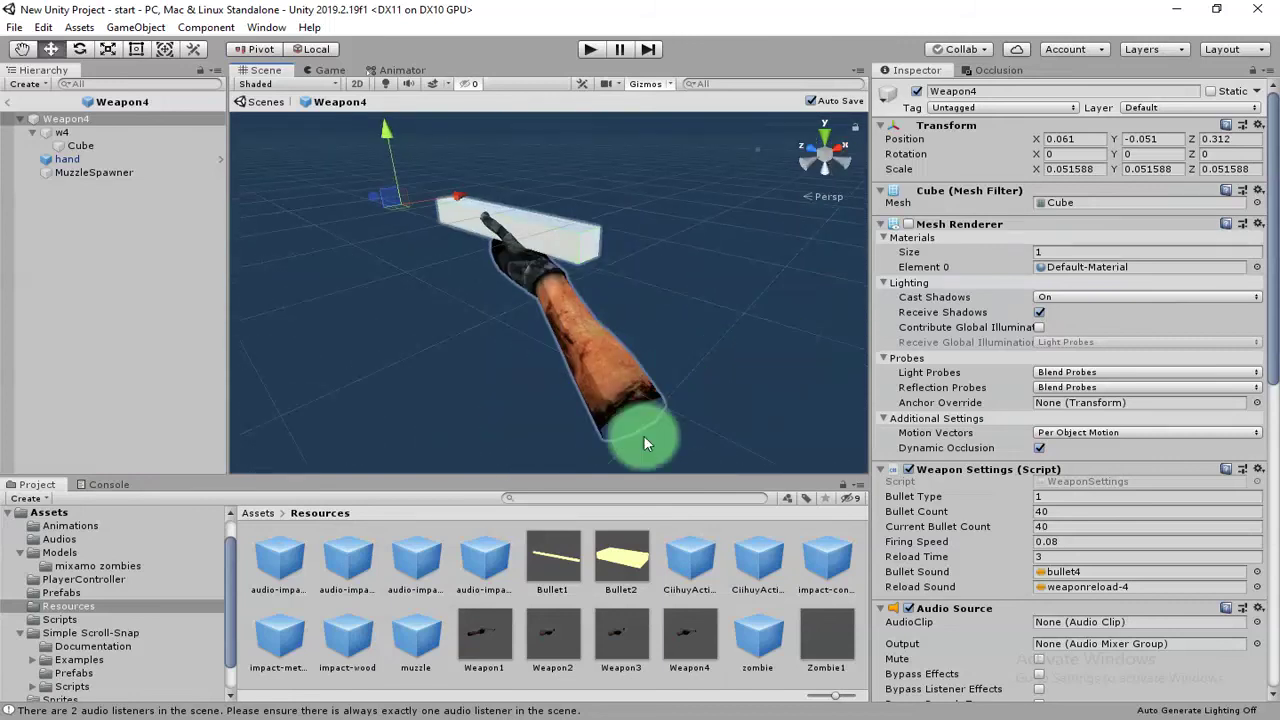
# Step: Select the Weapon4 prefab asset and return the Project browser to the Assets folder
pyautogui.click(674, 630)
pyautogui.click(482, 634)
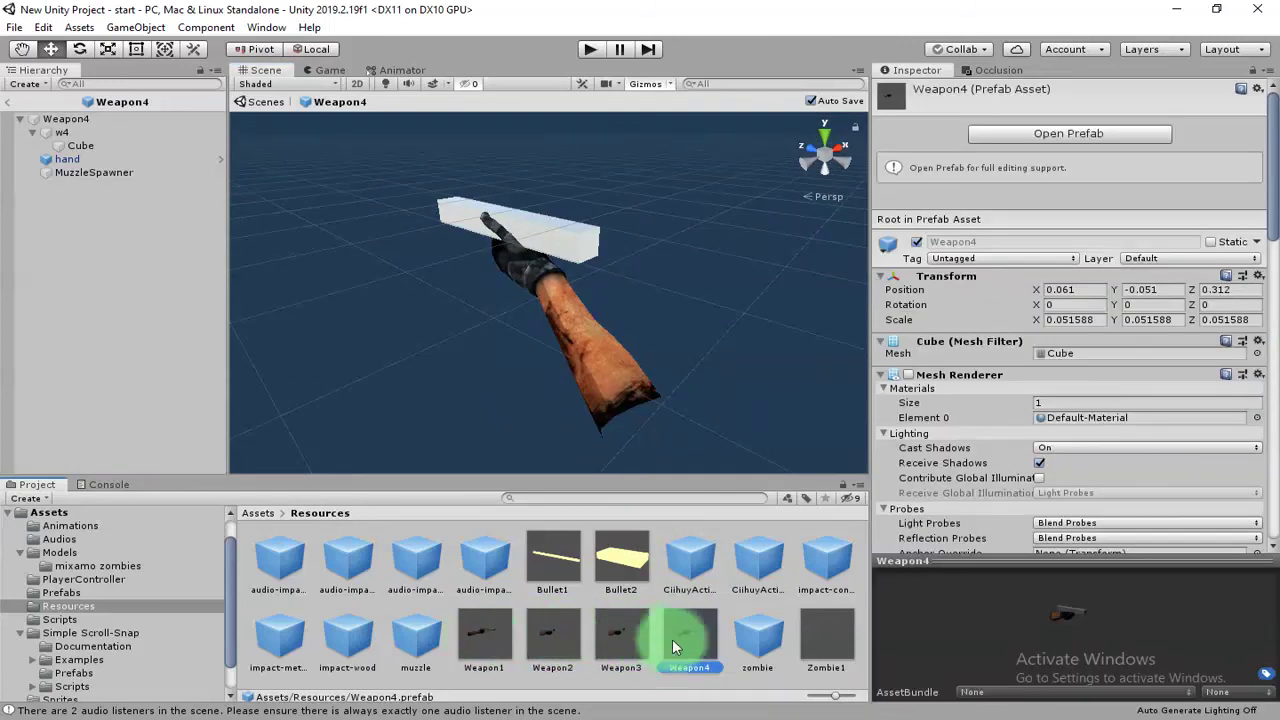
pyautogui.click(704, 645)
pyautogui.click(258, 513)
# Step: Select the PlayerController folder in the Assets root
pyautogui.scroll(-2, 559, 617)
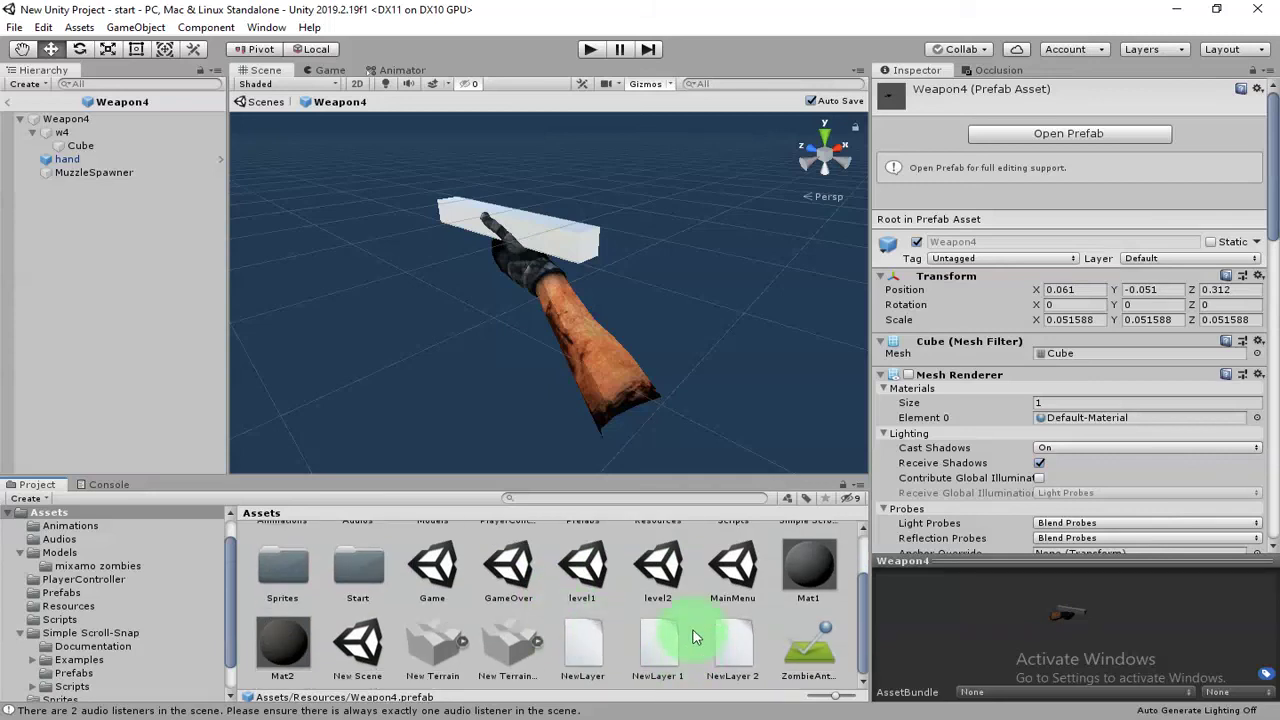
pyautogui.scroll(2, 503, 597)
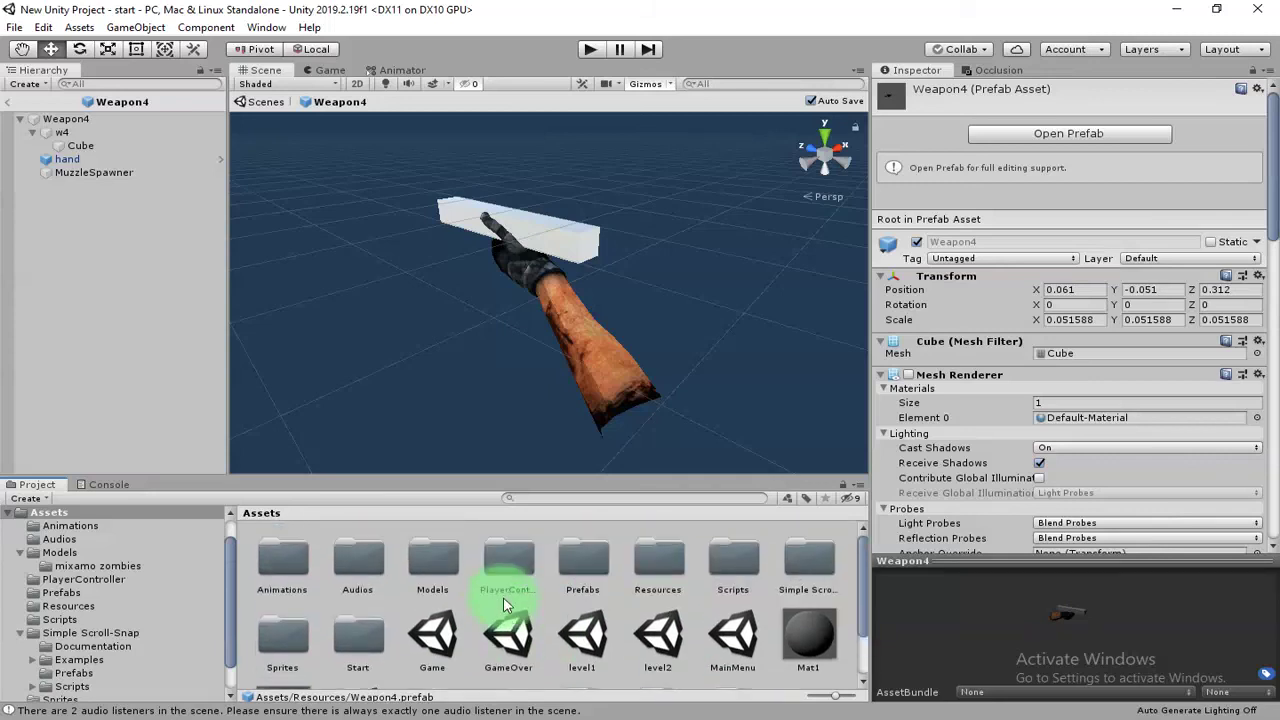
pyautogui.click(530, 560)
pyautogui.scroll(-2, 697, 595)
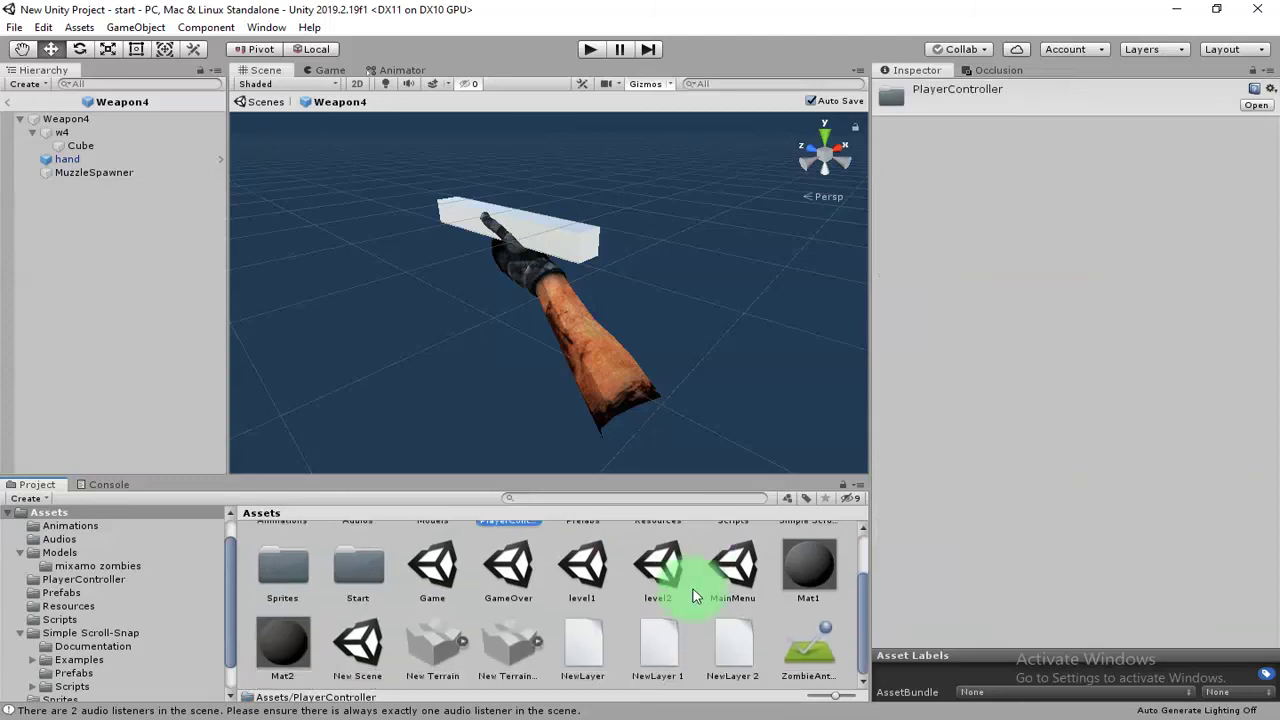
pyautogui.scroll(5, 446, 428)
# Step: Move the view past the hand model, then exit Weapon4 prefab mode to the start scene
pyautogui.keyDown('alt'); pyautogui.moveTo(613, 379); pyautogui.dragTo(538, 363); pyautogui.keyUp('alt')
pyautogui.scroll(-3, 663, 356)
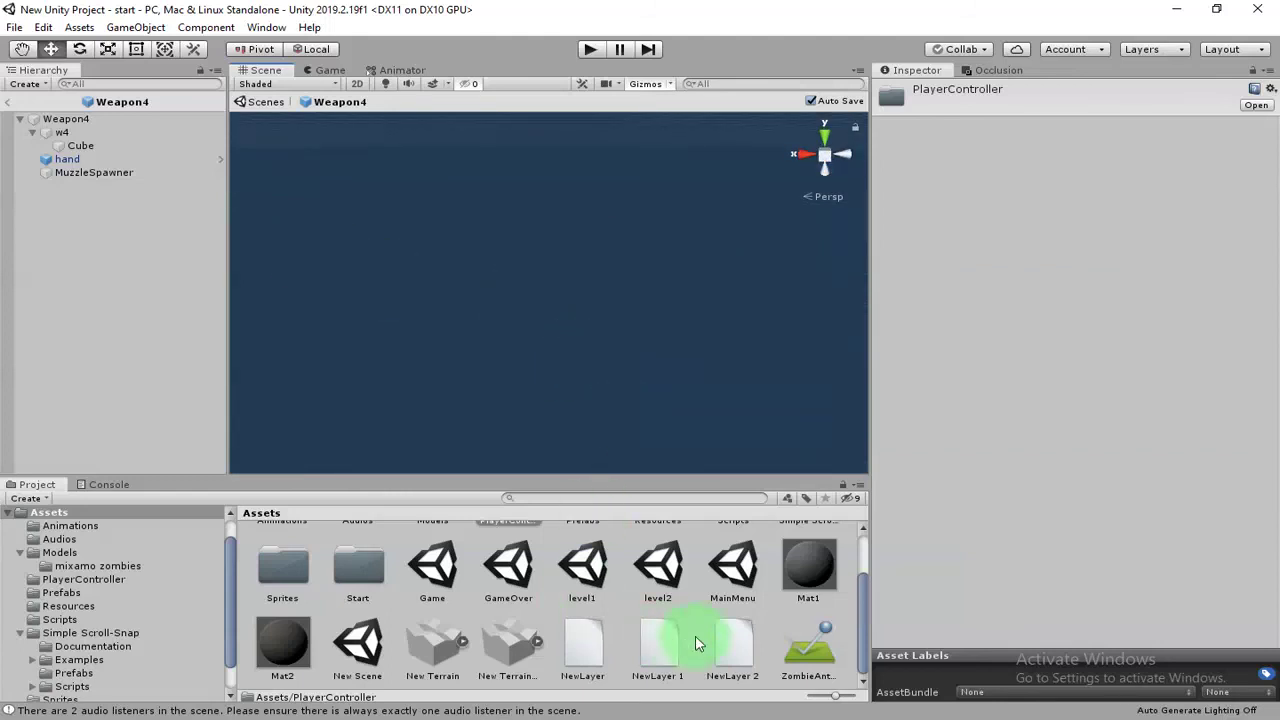
pyautogui.click(144, 188)
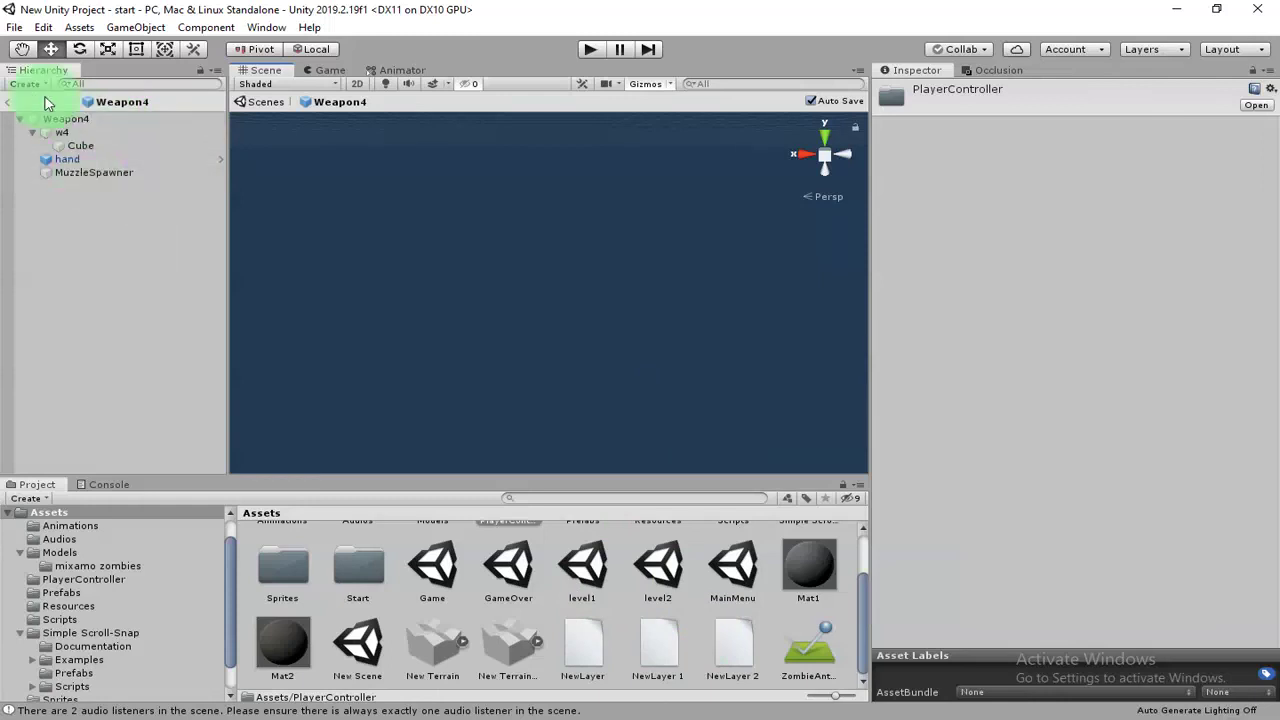
pyautogui.click(12, 106)
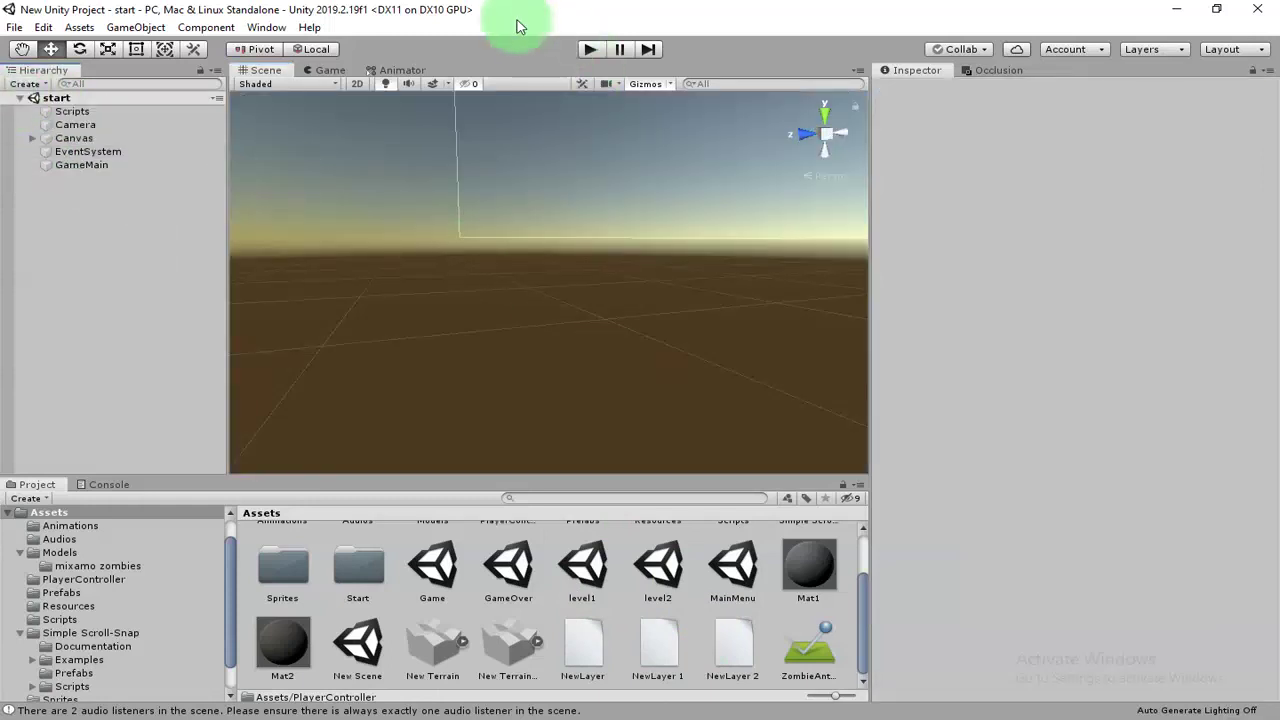